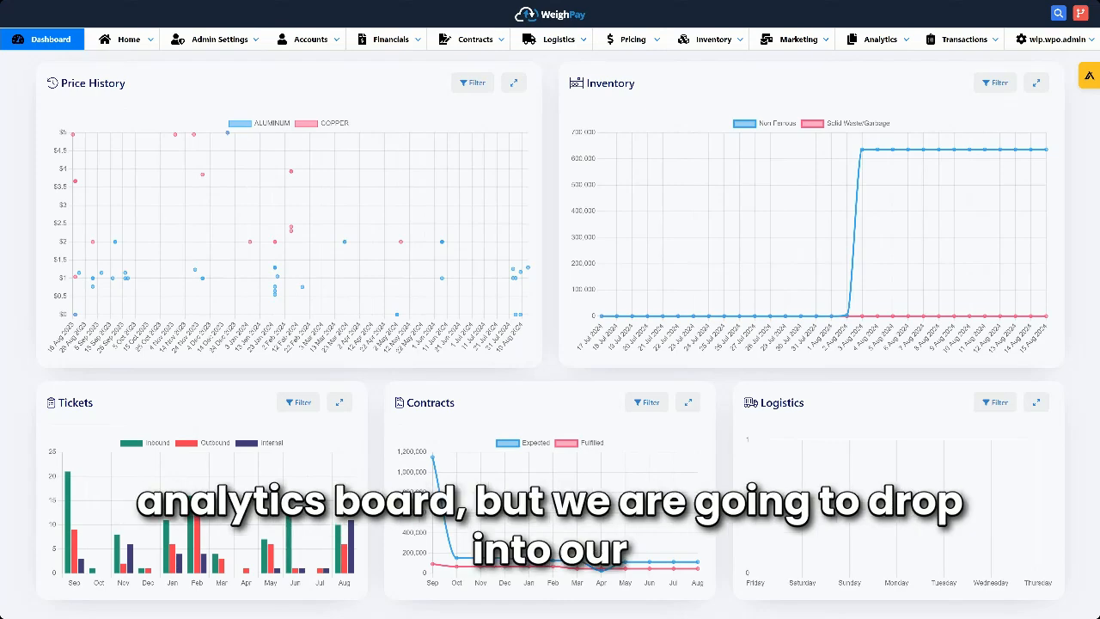
- Open the home page with the module tiles and look through the Contracts and Logistics sections
click(127, 39)
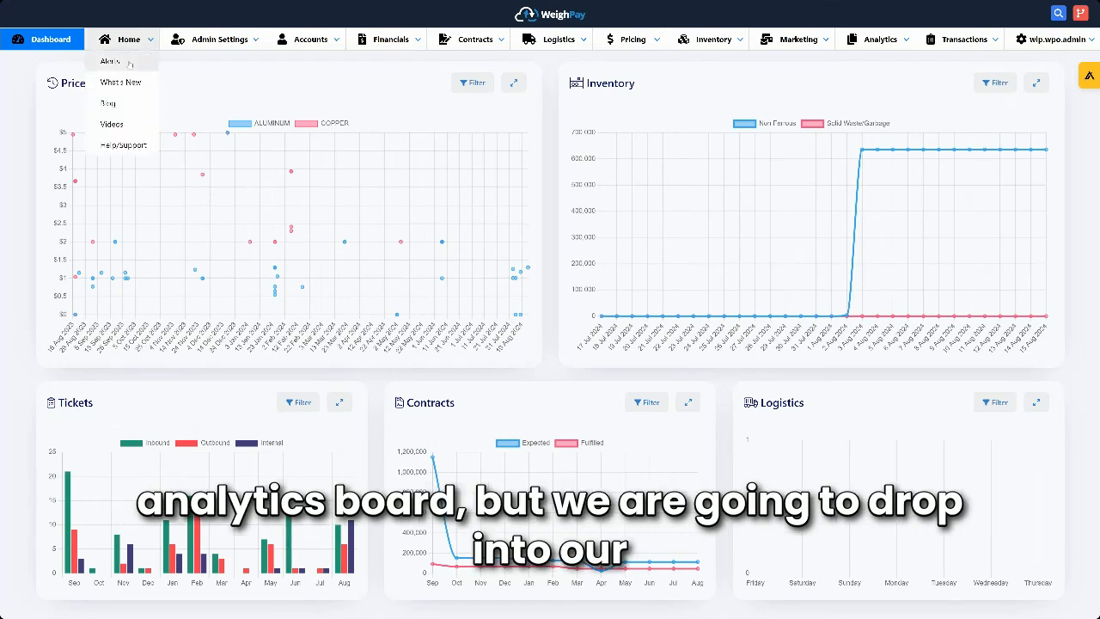
click(129, 65)
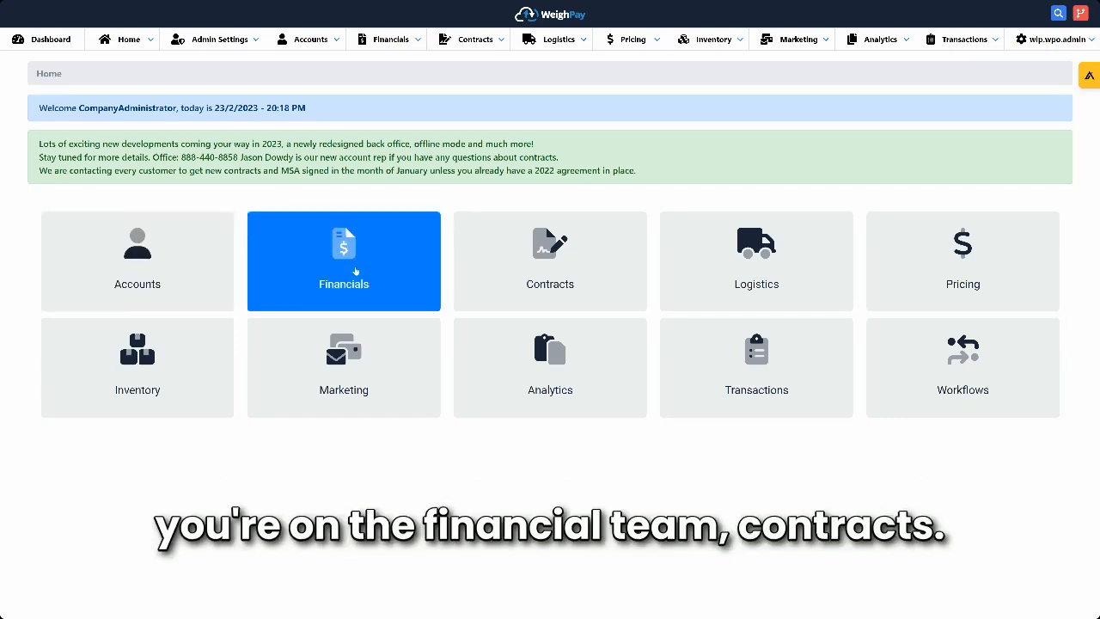
click(528, 269)
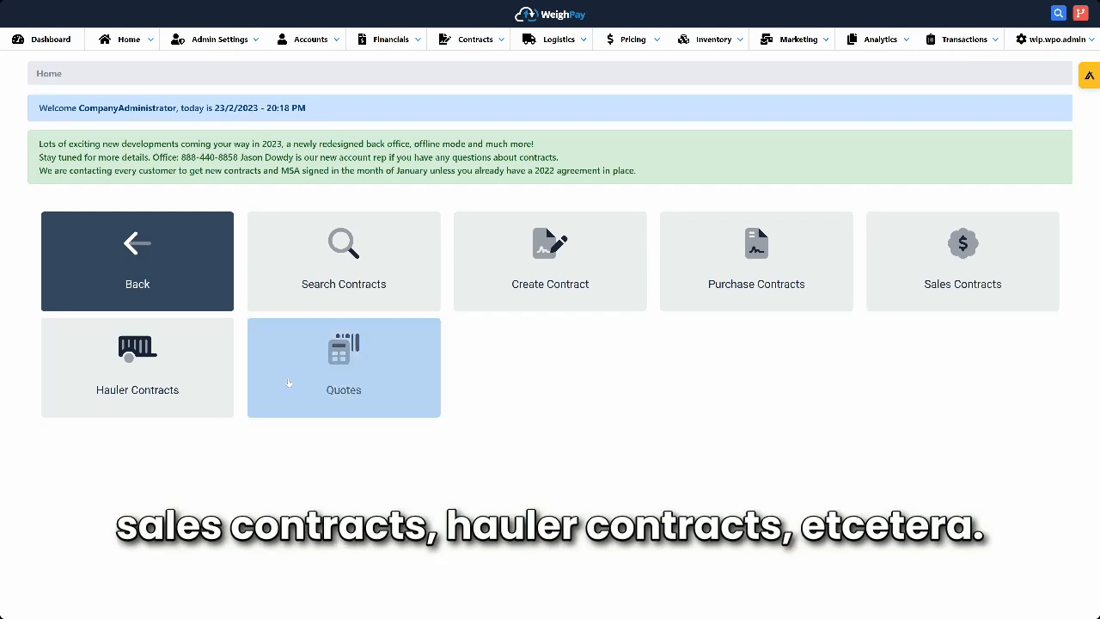
click(138, 260)
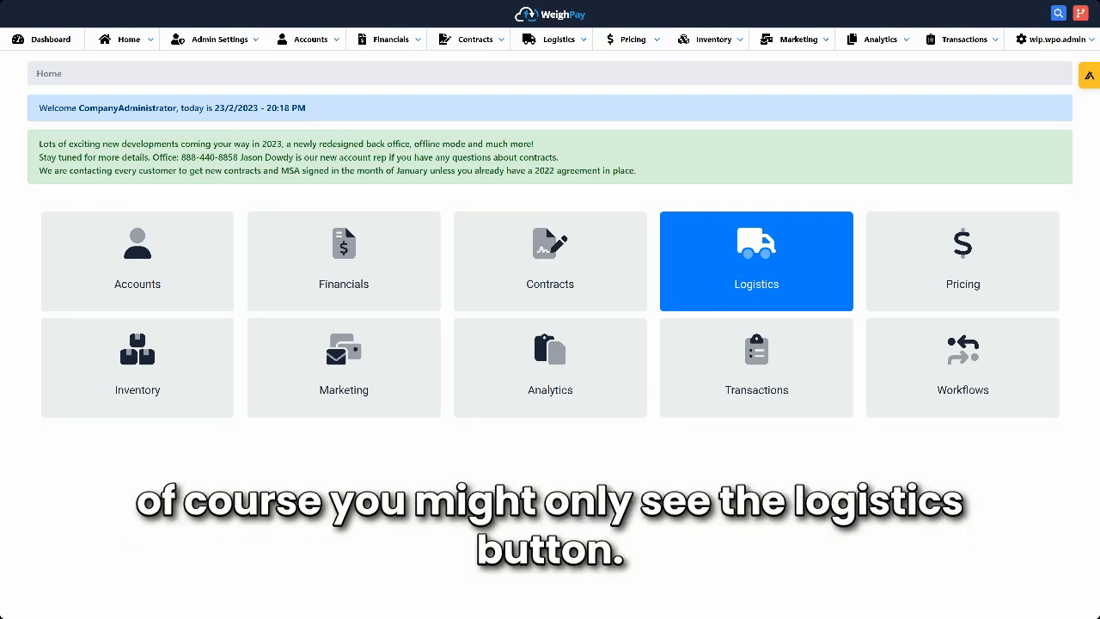
click(744, 273)
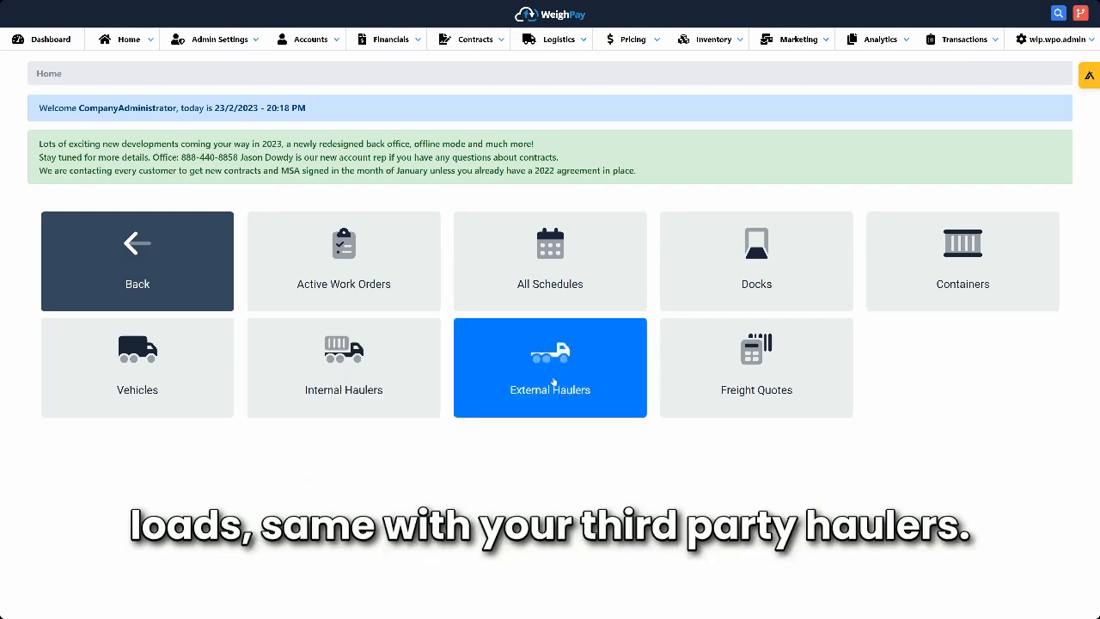
click(146, 249)
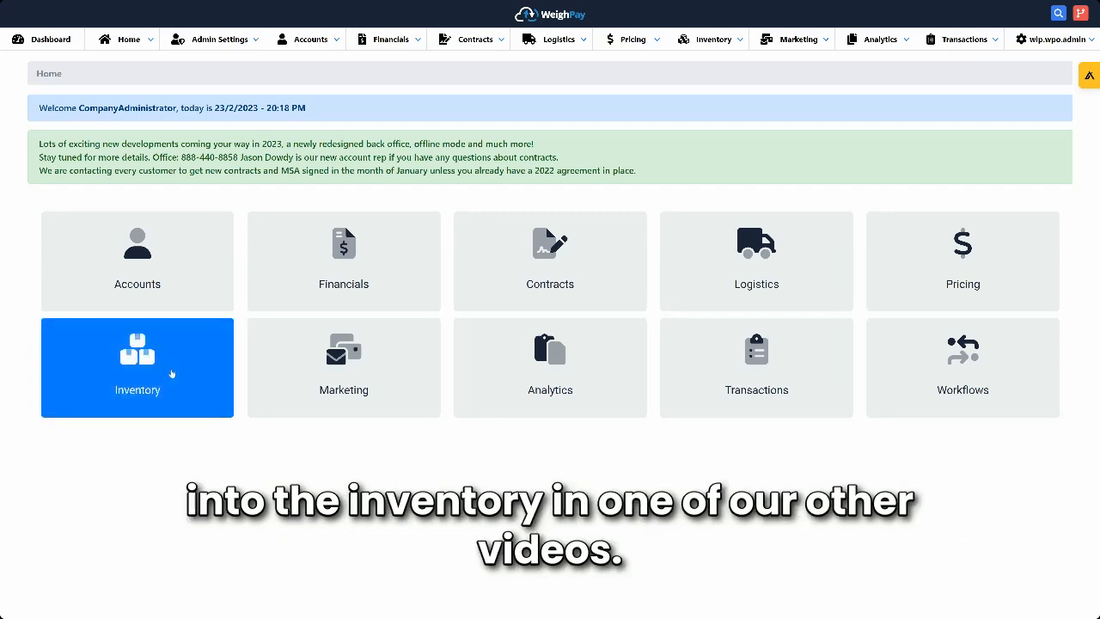
- Start a new inbound ticket for a business transaction
click(760, 364)
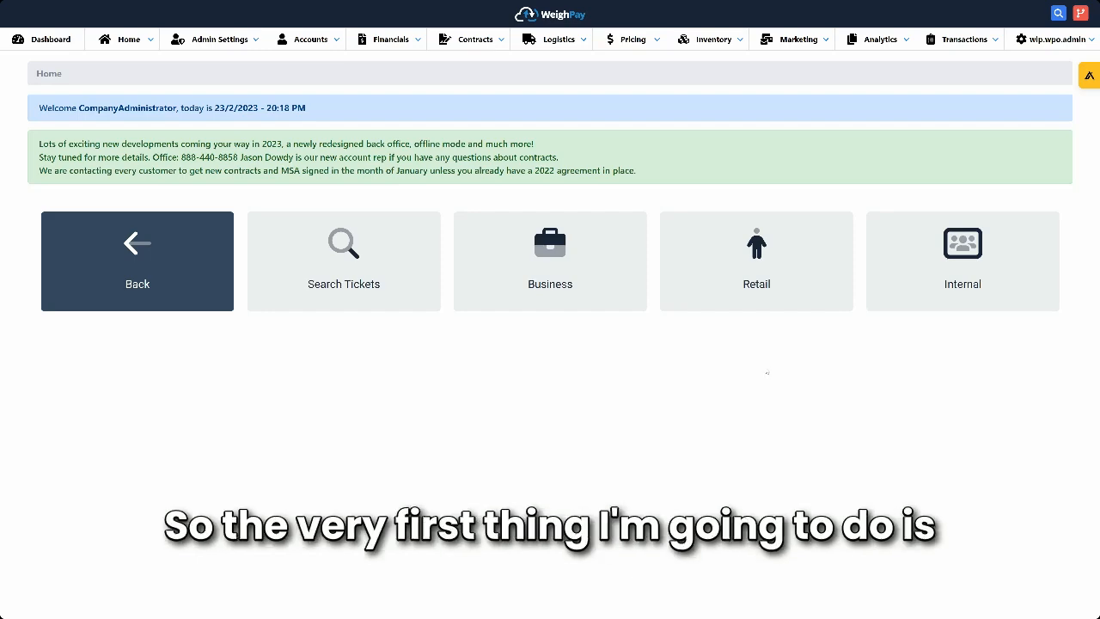
click(552, 254)
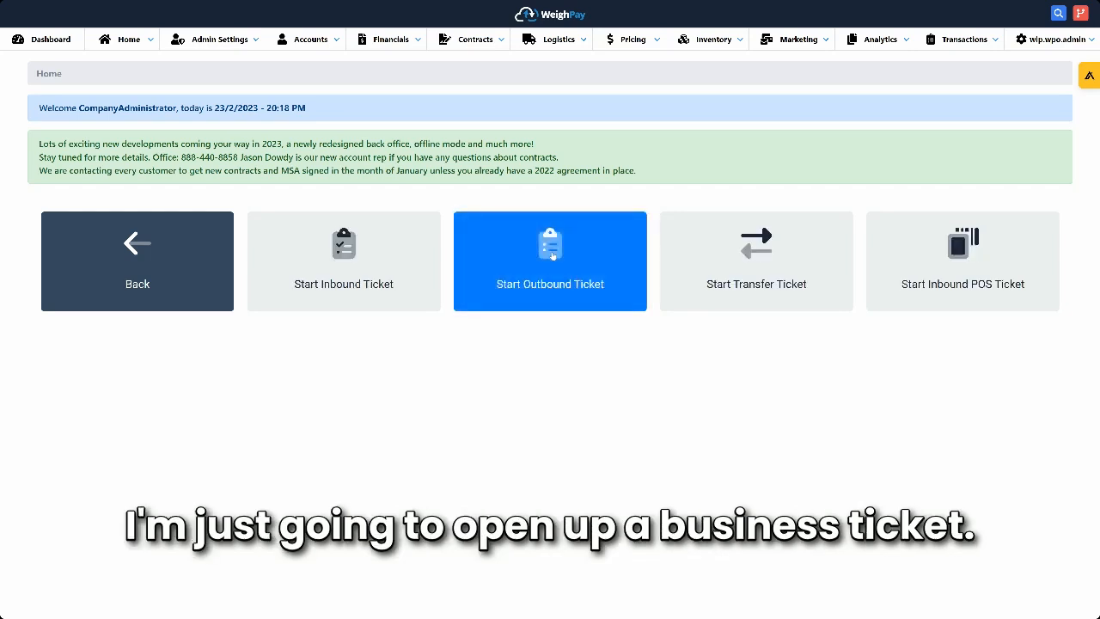
click(367, 262)
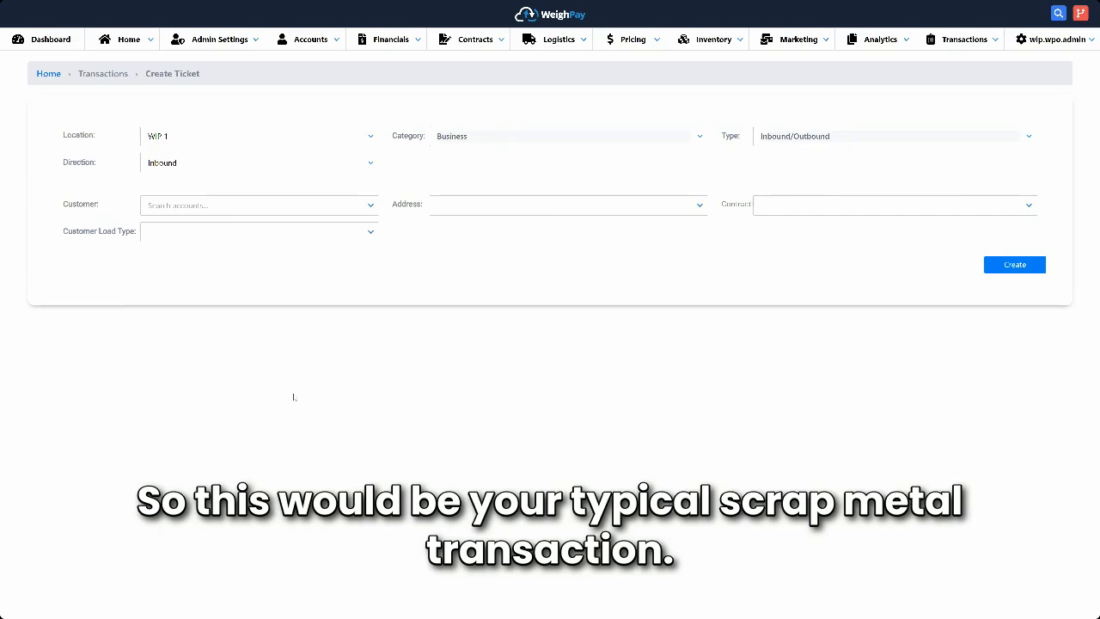
- Create the ticket against purchase contract 1005 for ABC RECYCLING with a Straight customer load type
click(1029, 205)
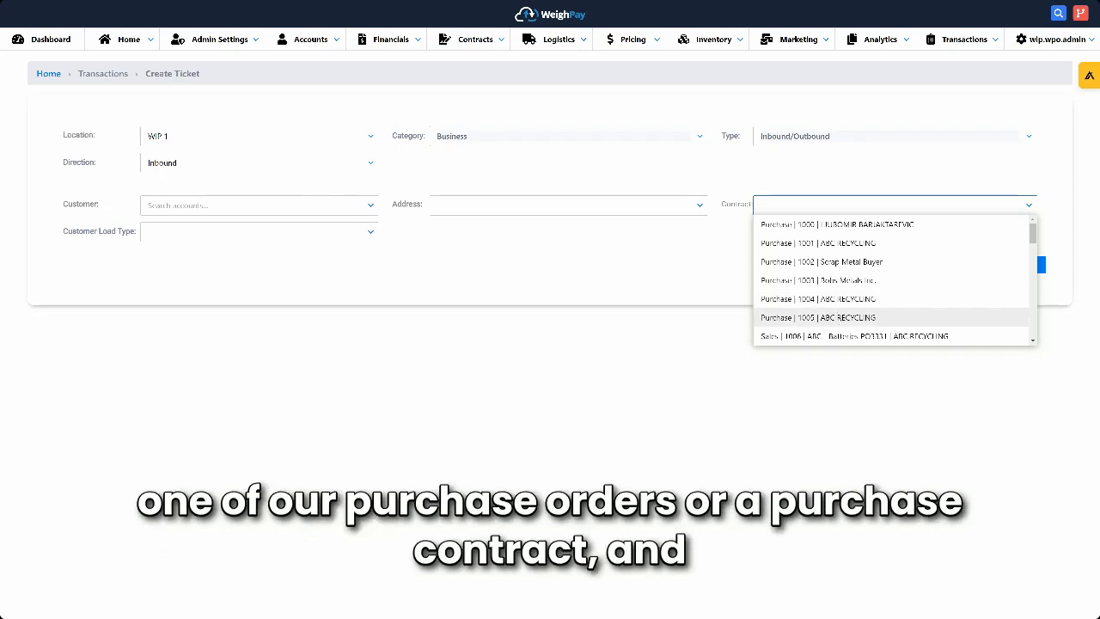
click(819, 317)
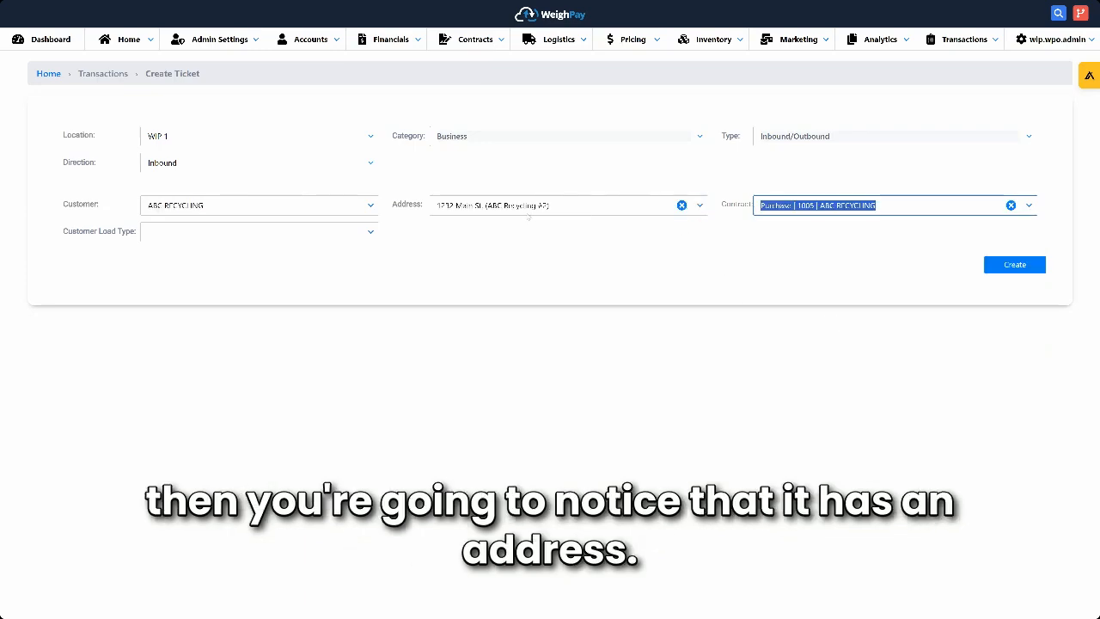
click(370, 231)
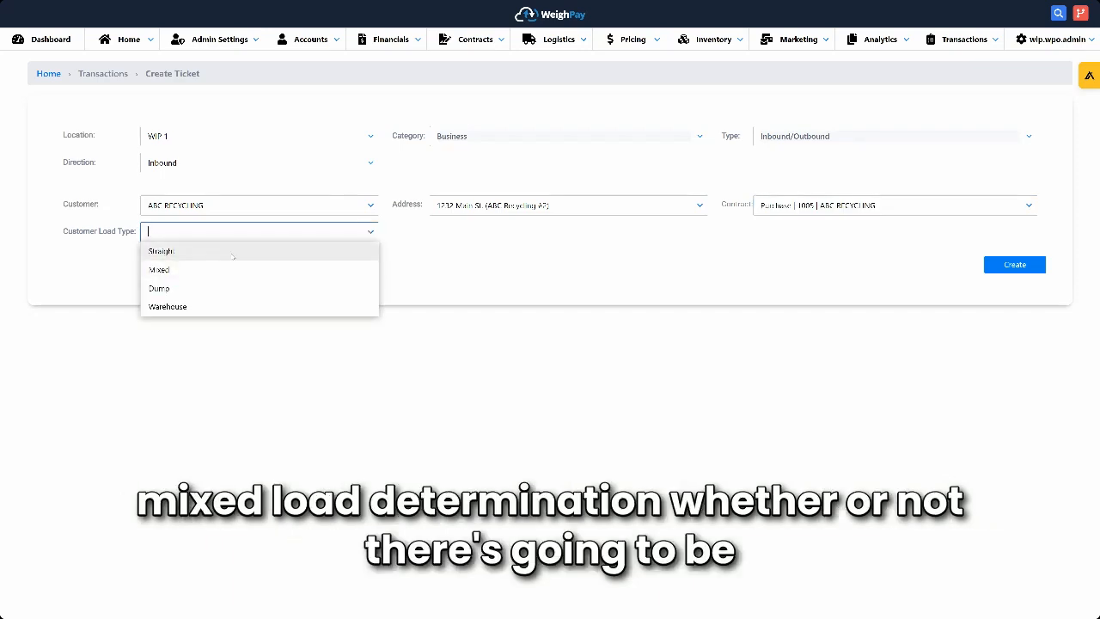
click(232, 255)
click(1011, 267)
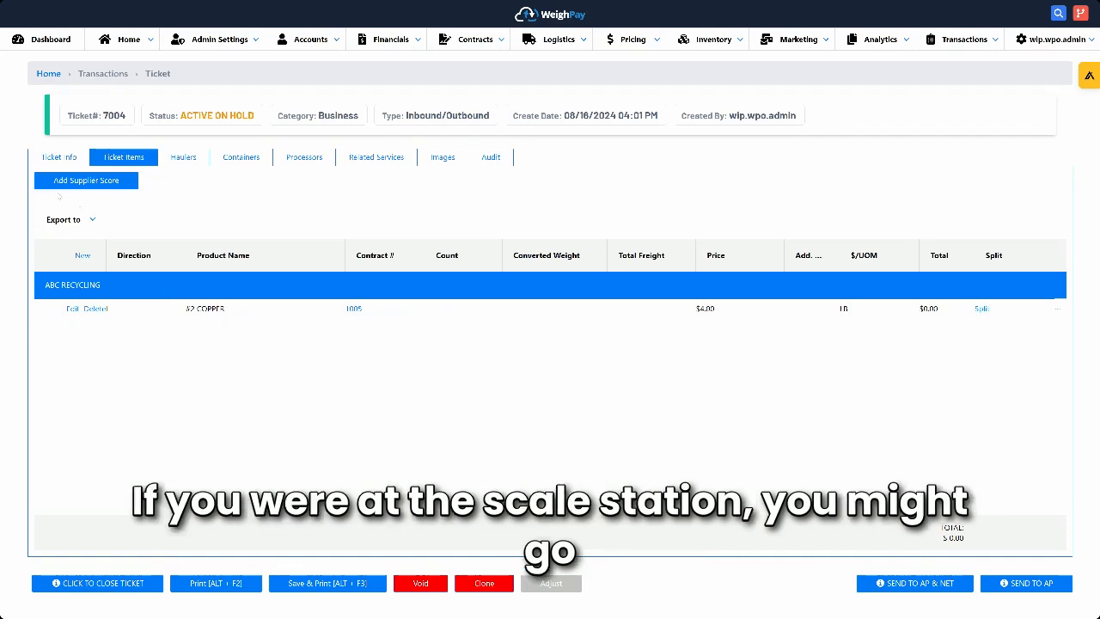
- Enter "Blue Truck 4545" as the in-yard ID in the ticket's equipment information
click(65, 161)
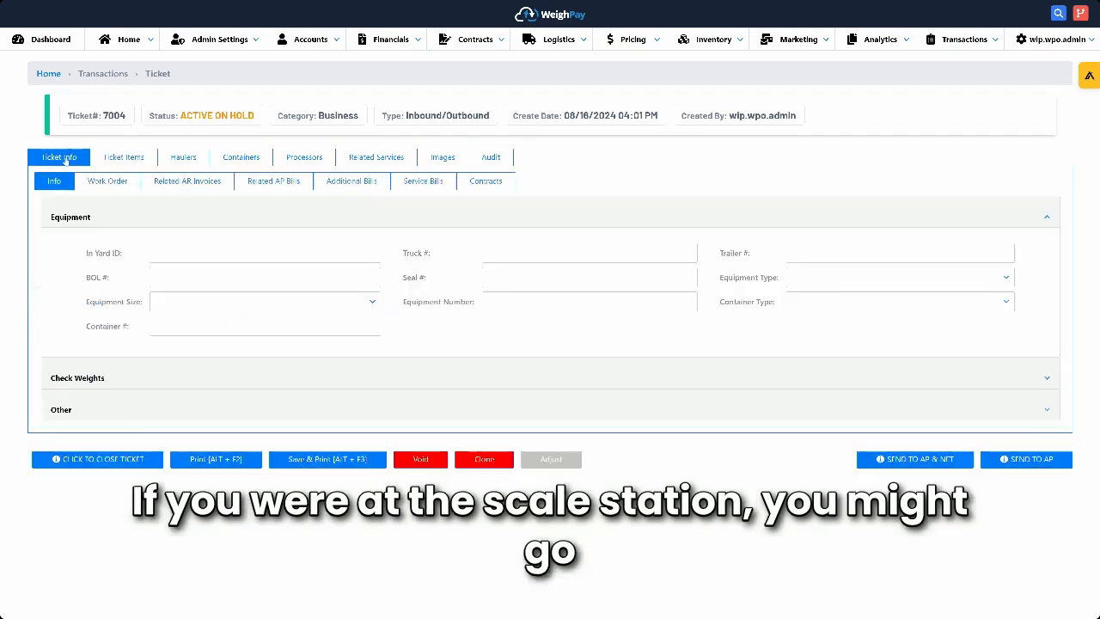
click(196, 255)
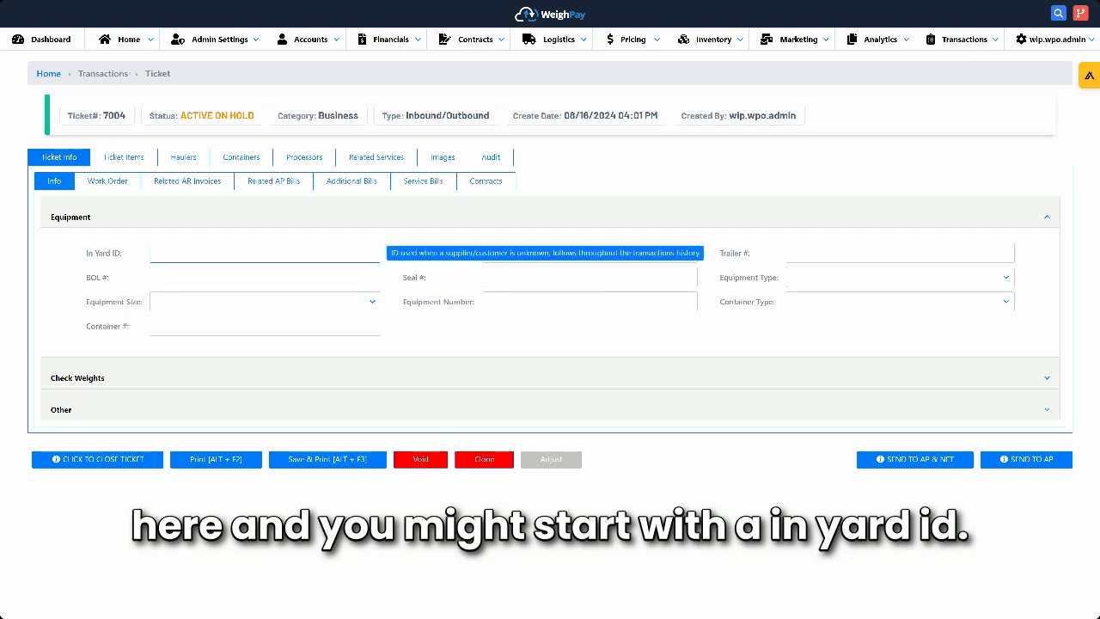
text(Blue Truc)
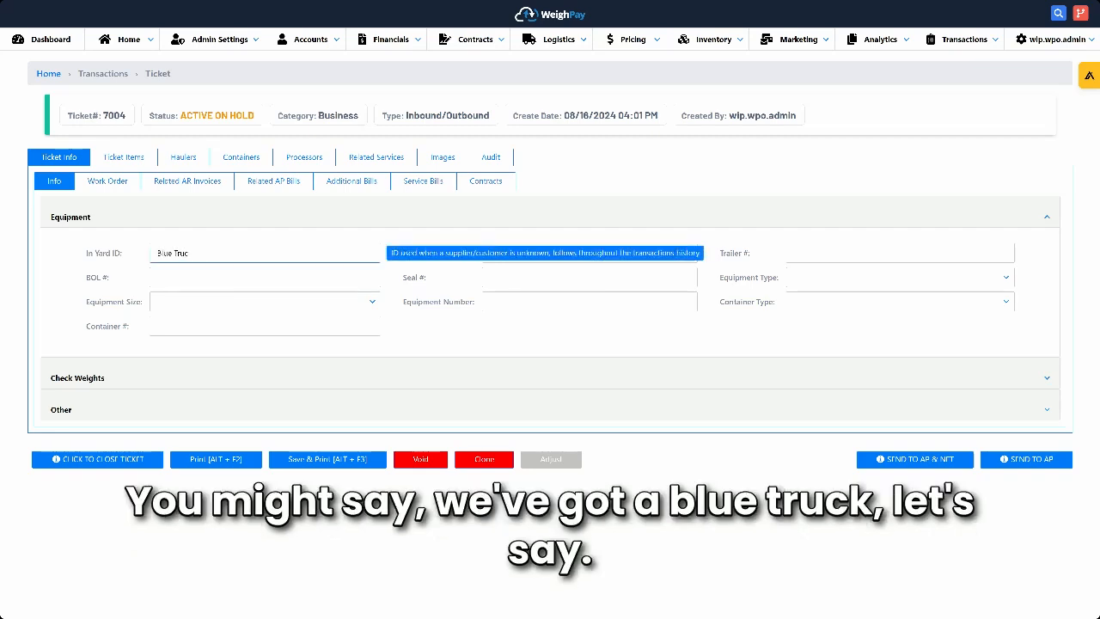
text(k 4545)
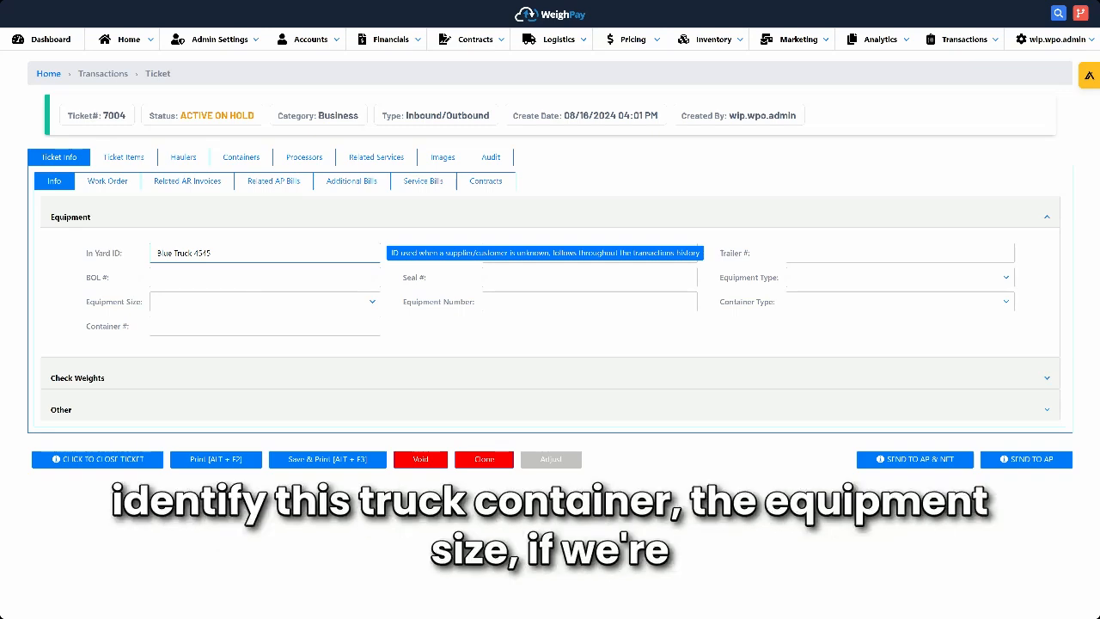
- Set the ticket's equipment type to Rolloff
click(264, 327)
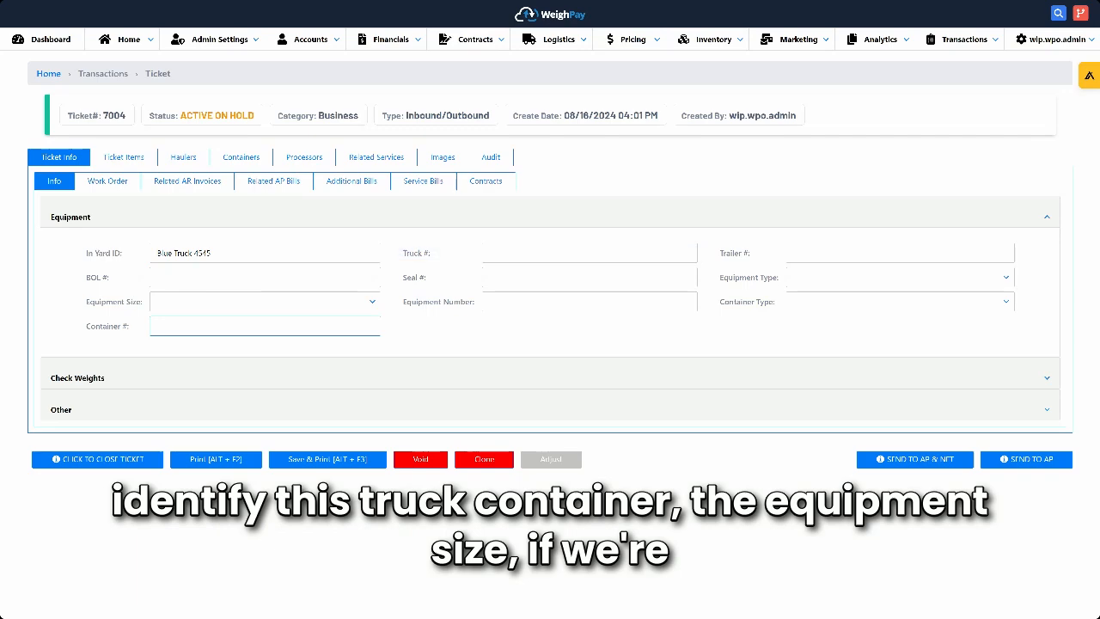
click(257, 301)
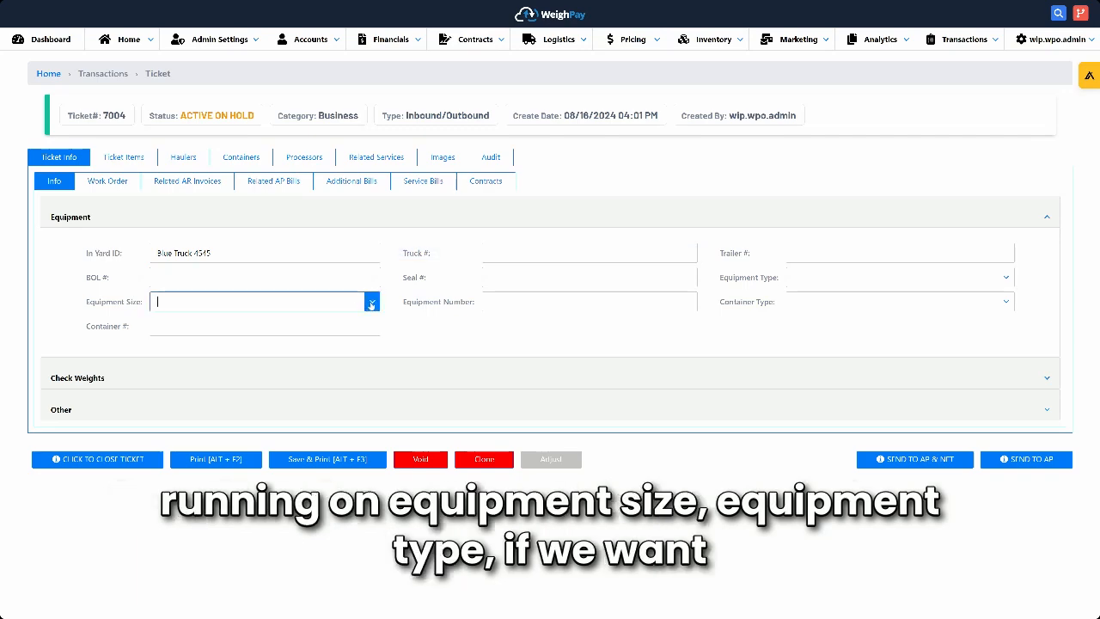
click(1009, 278)
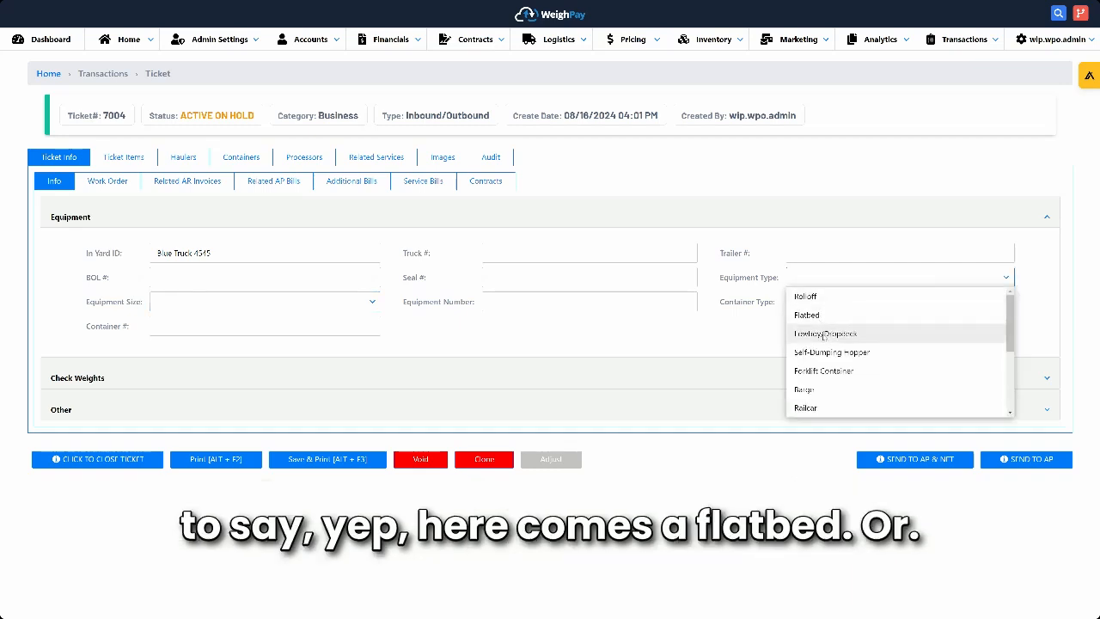
click(806, 297)
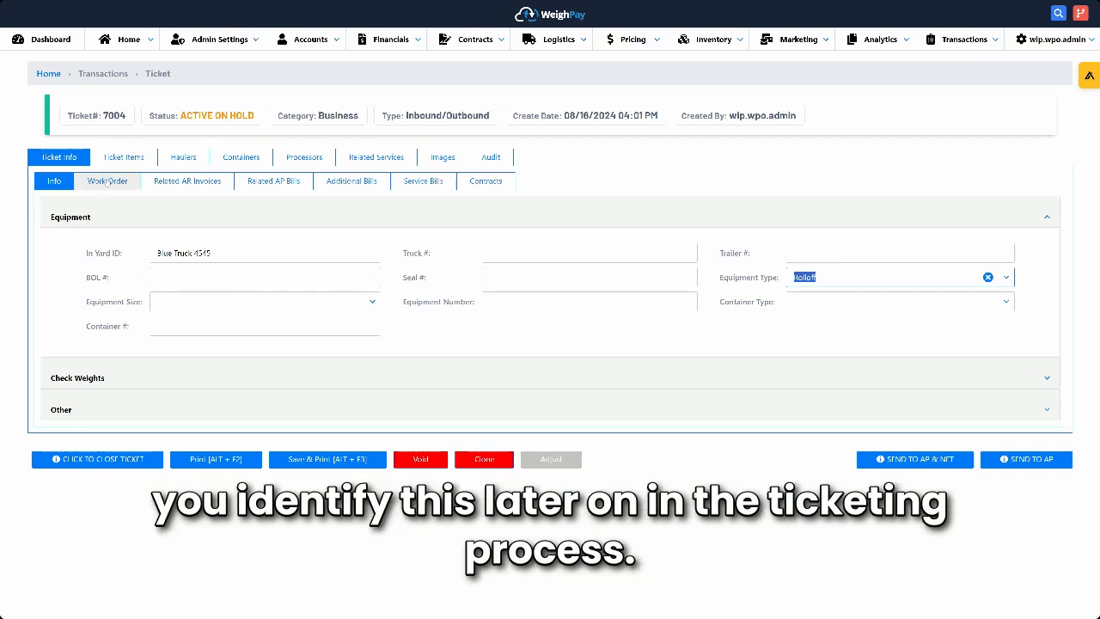
- Open the #2 COPPER ticket item for editing and choose the customer's San Marcos address
click(124, 157)
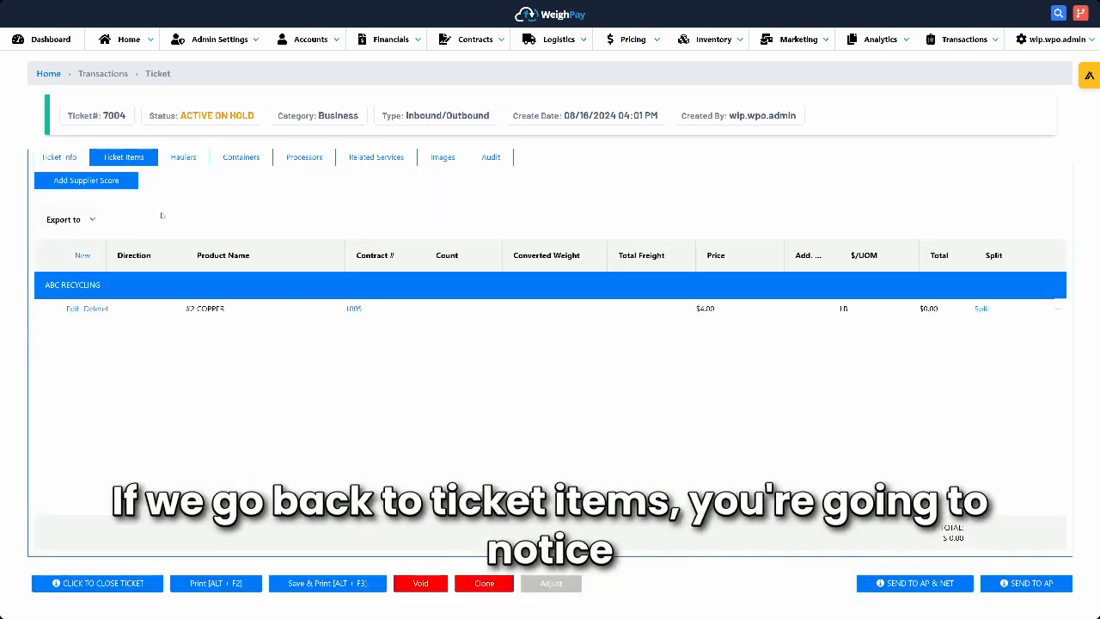
click(72, 308)
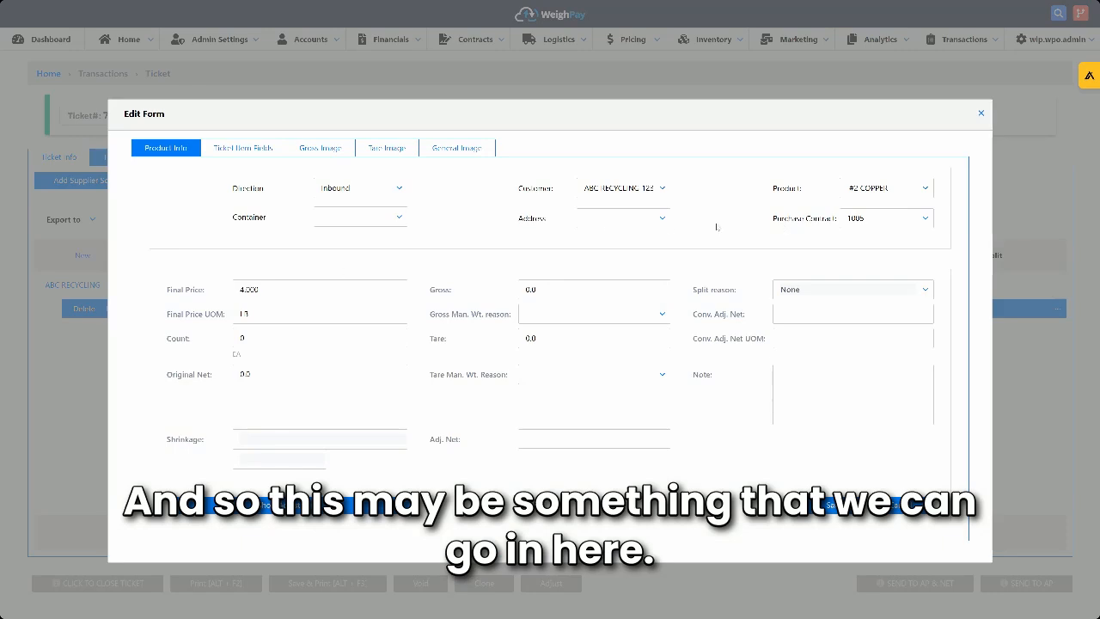
click(658, 218)
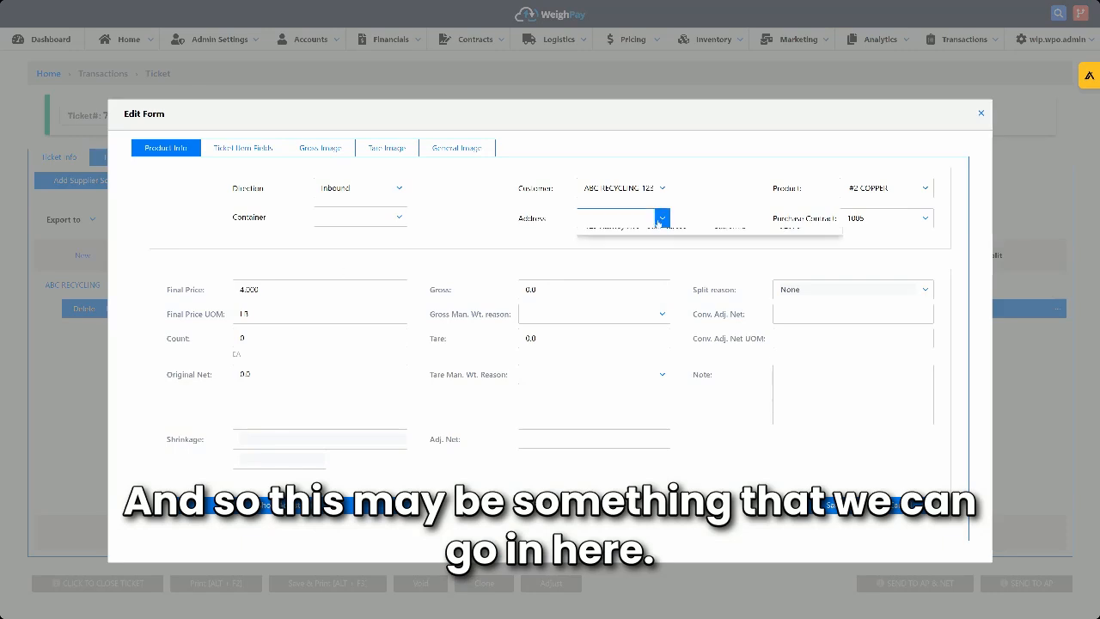
click(621, 253)
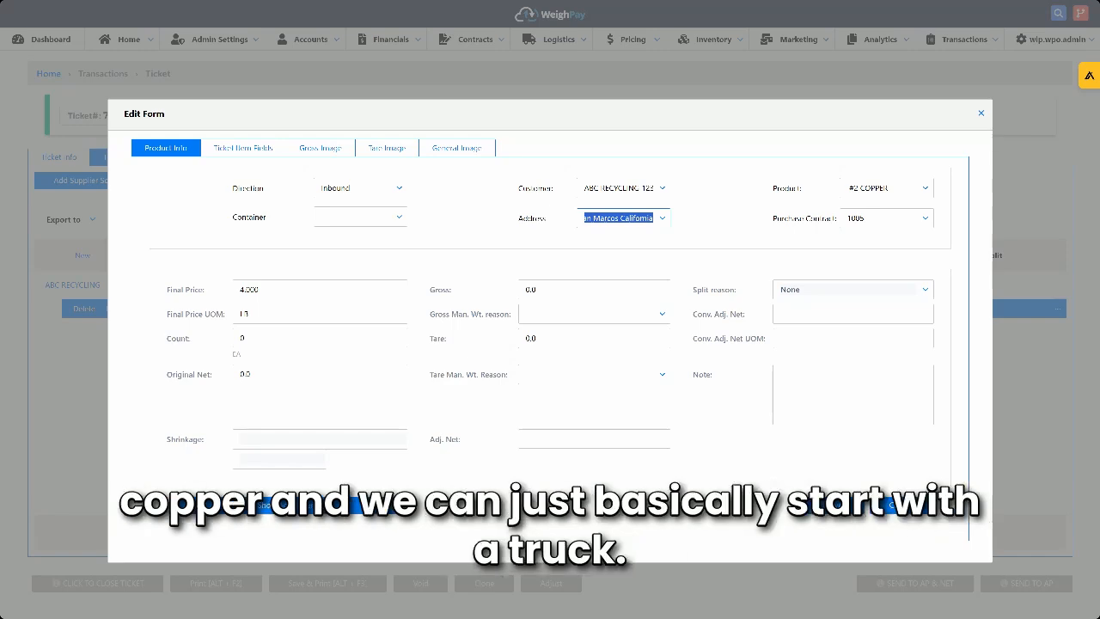
- Enter a gross weight of 25000 and a tare weight of 15000 for the copper item
drag(551, 289, 487, 289)
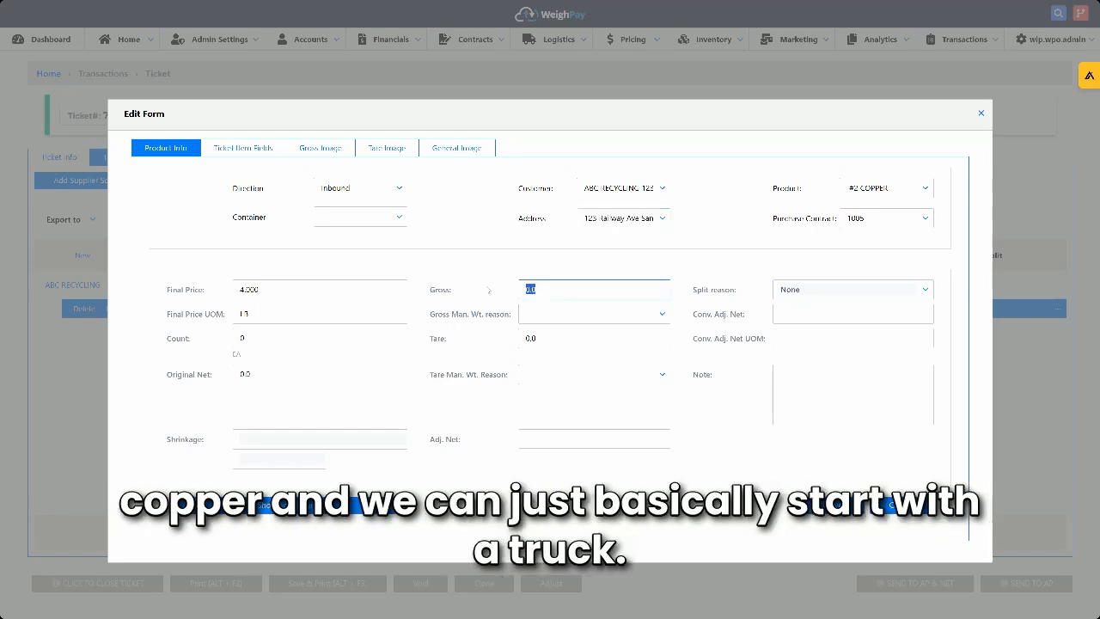
text(25000)
click(567, 338)
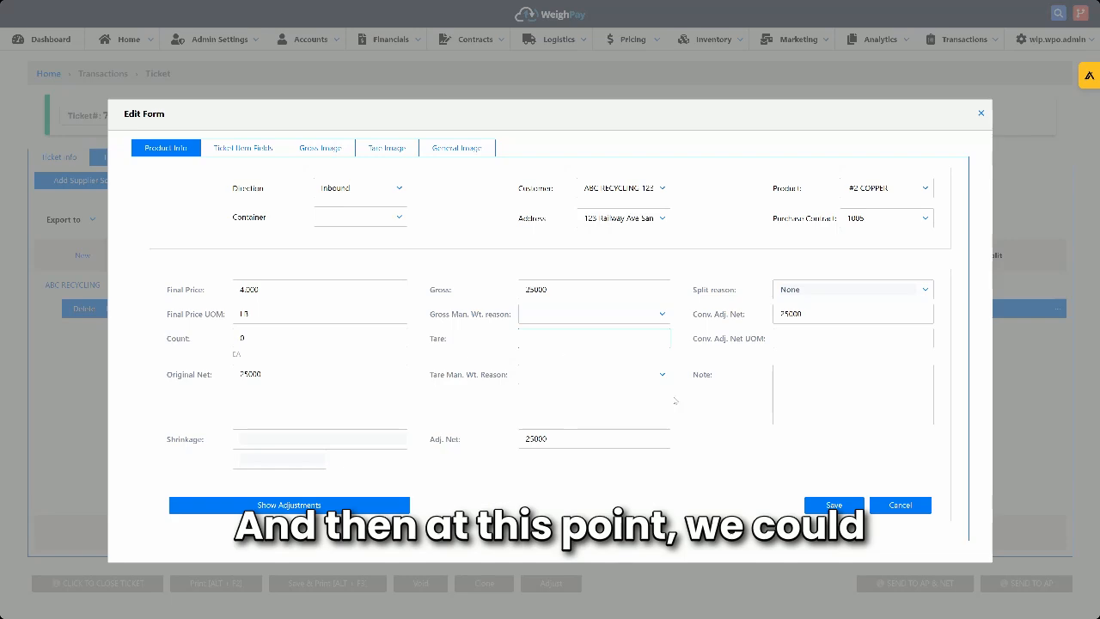
click(833, 505)
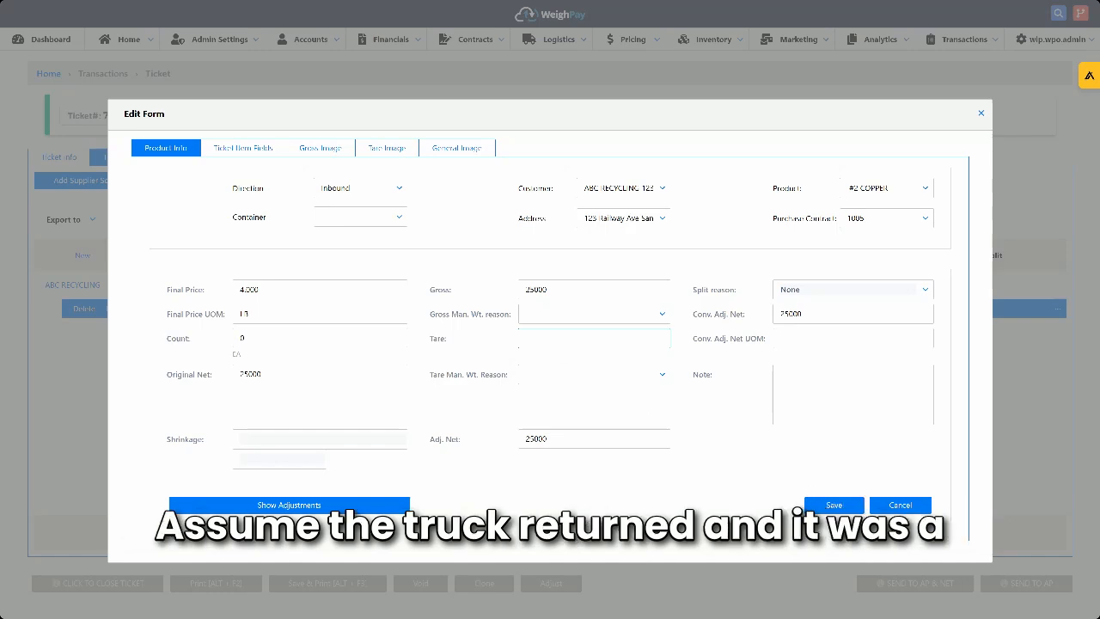
text(15000)
click(722, 439)
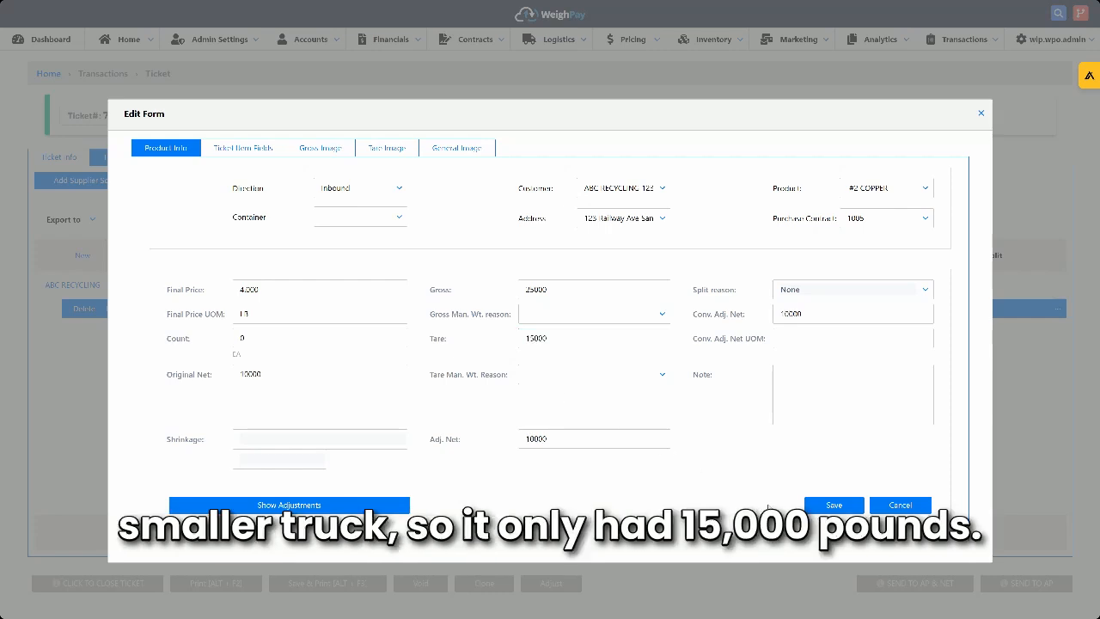
- Save the copper item's changes, giving Finished Editing as the reason
drag(805, 315, 776, 317)
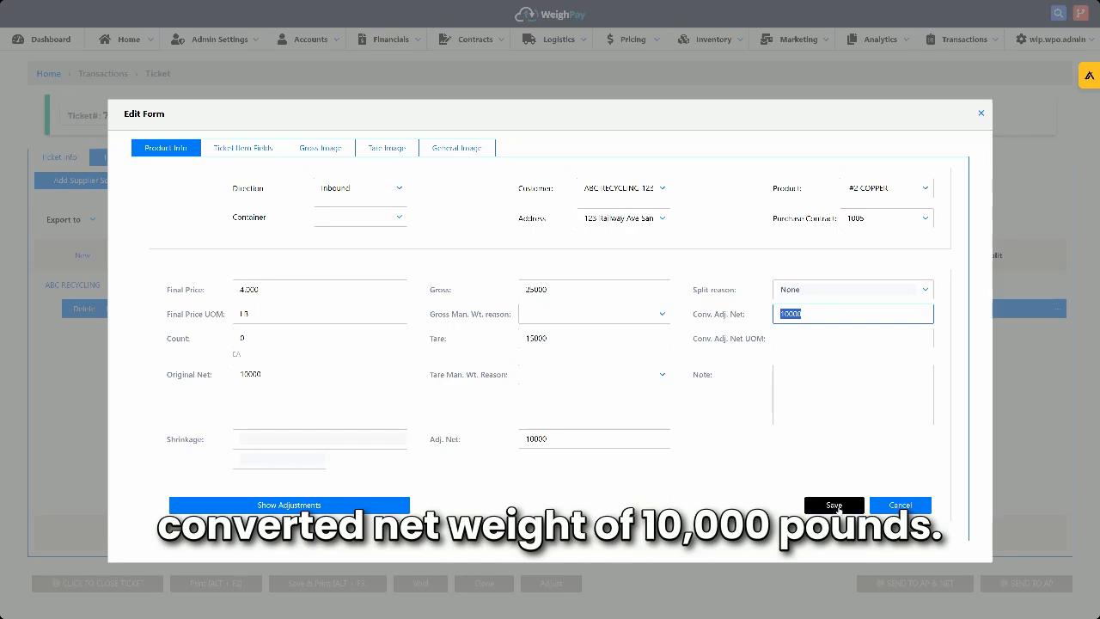
click(835, 506)
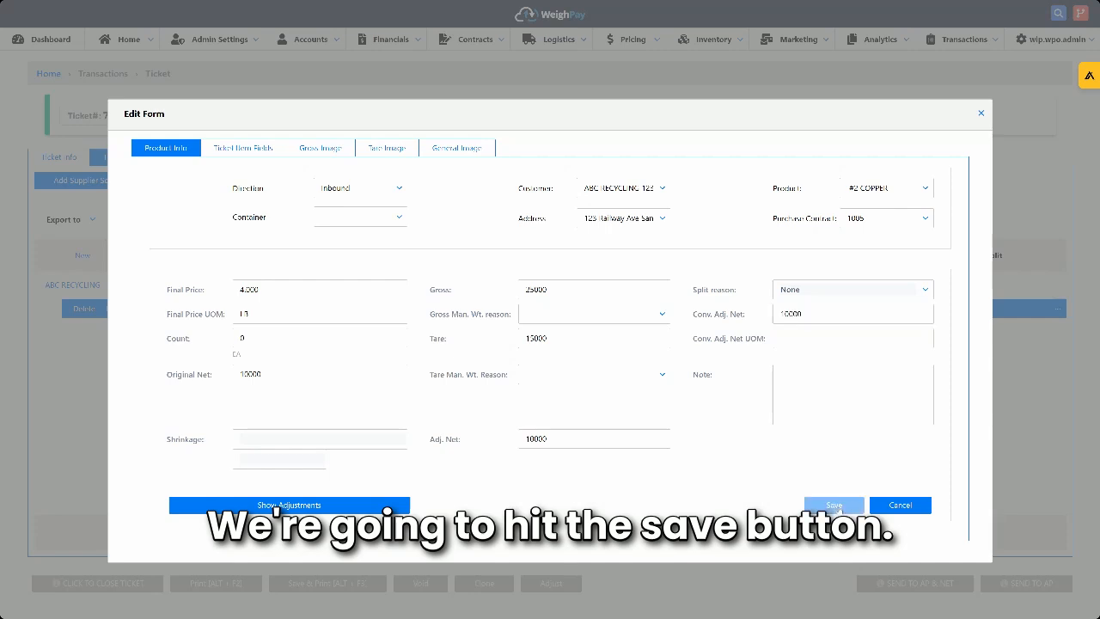
click(602, 317)
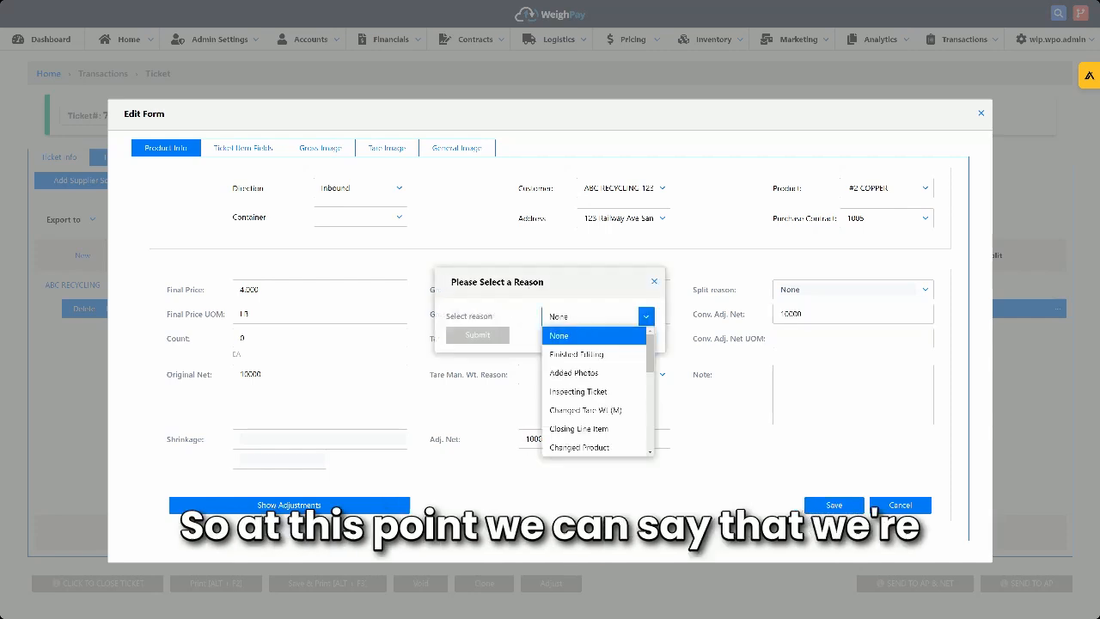
click(601, 351)
click(477, 335)
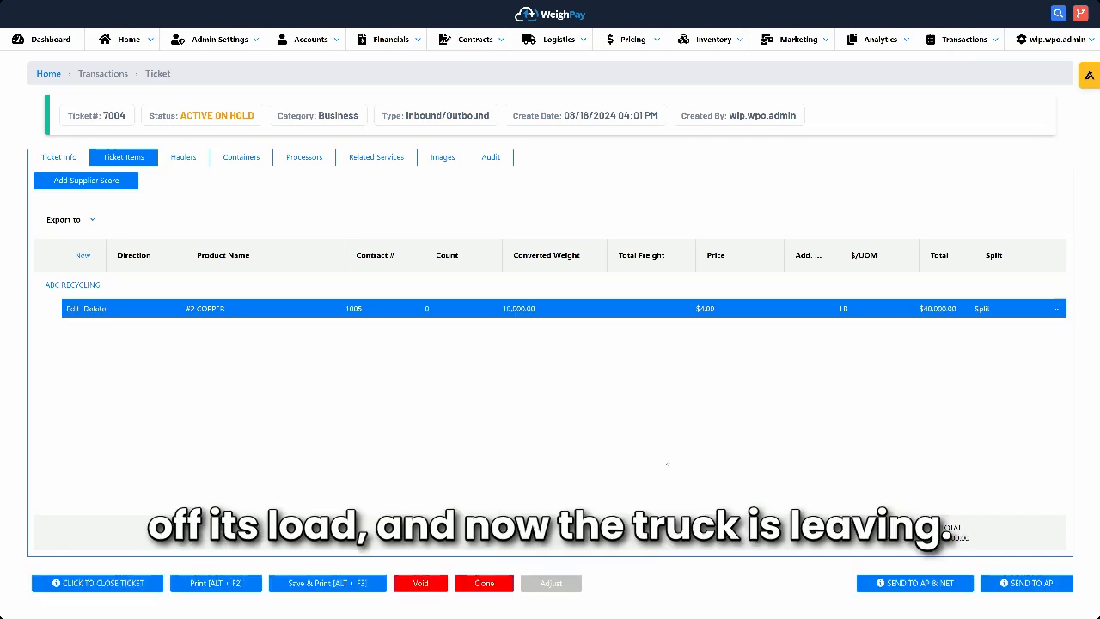
- Send the ticket to AP and confirm finishing it
click(1035, 588)
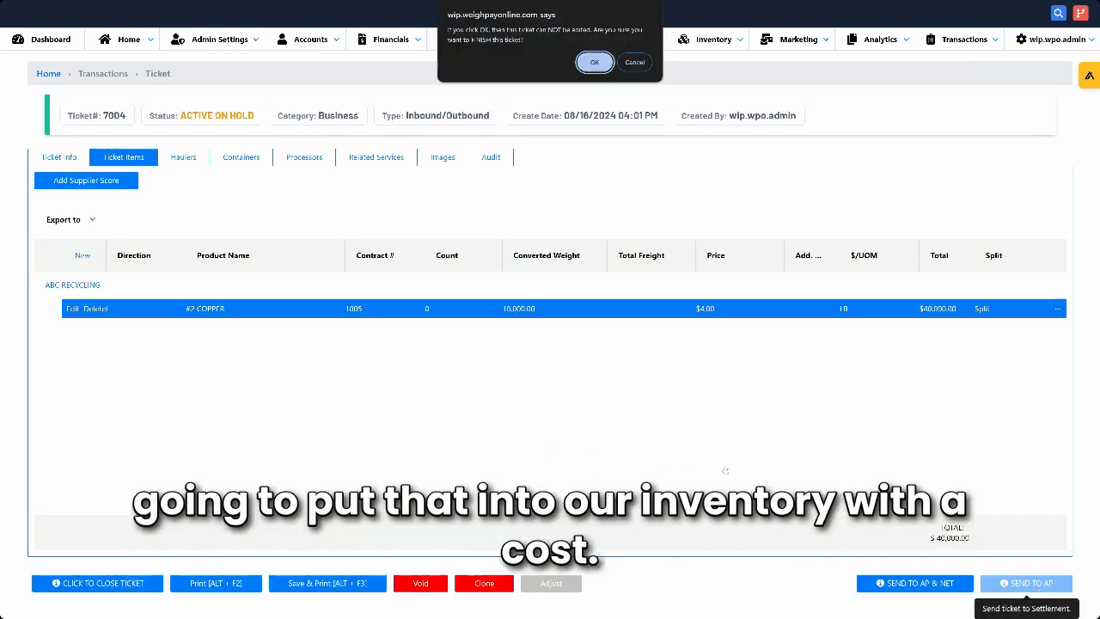
click(594, 62)
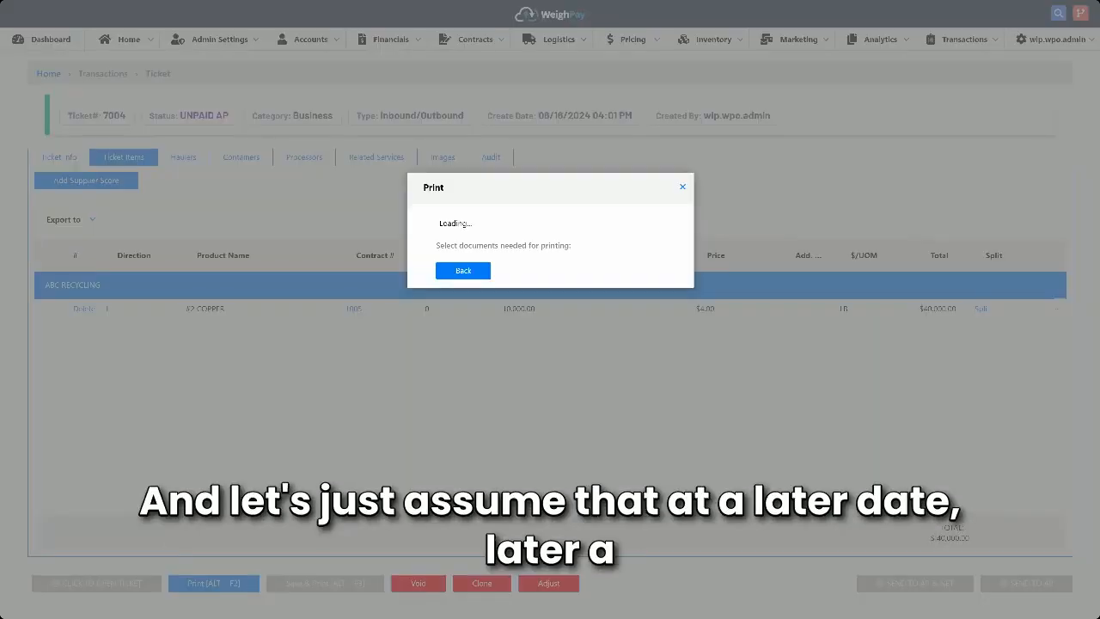
- Dismiss the print prompt, then create an adjustment of ticket 7004 and confirm it
click(682, 188)
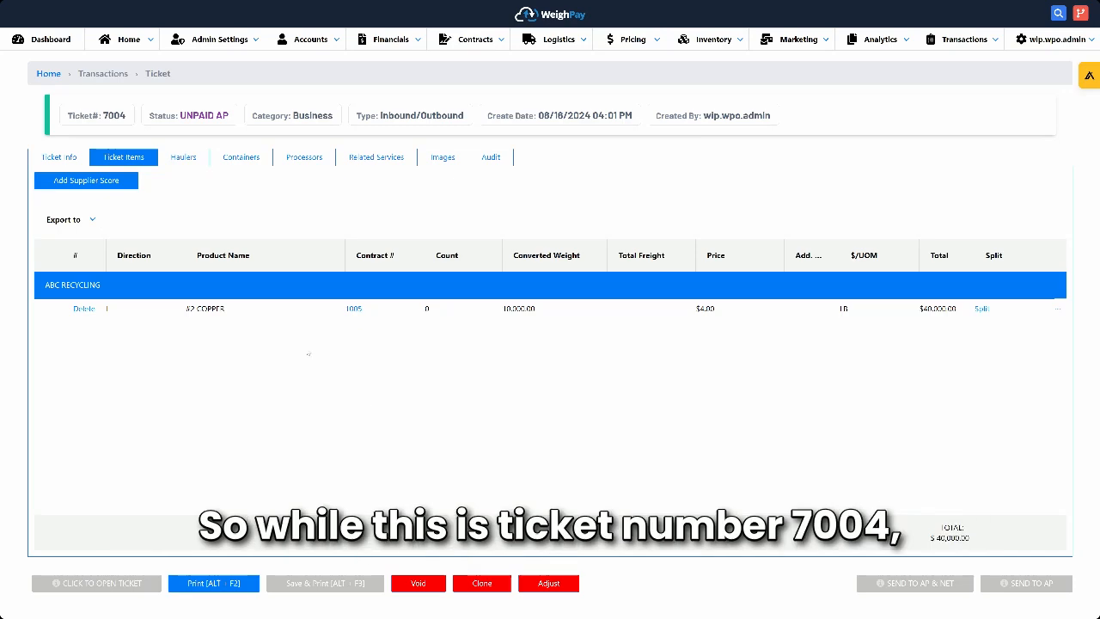
drag(102, 116, 127, 116)
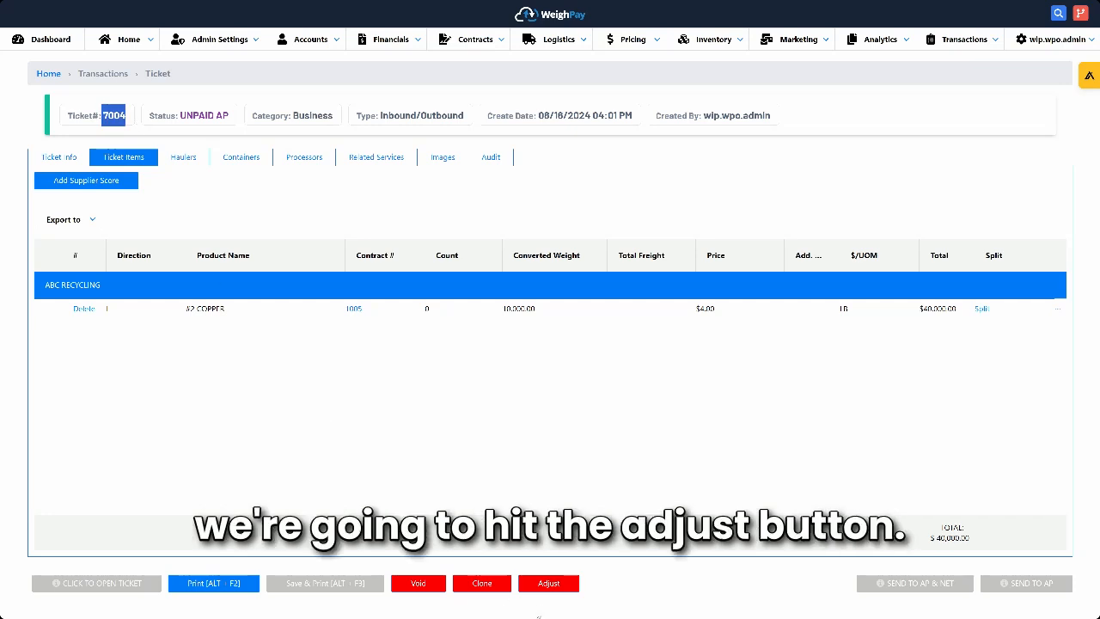
click(548, 584)
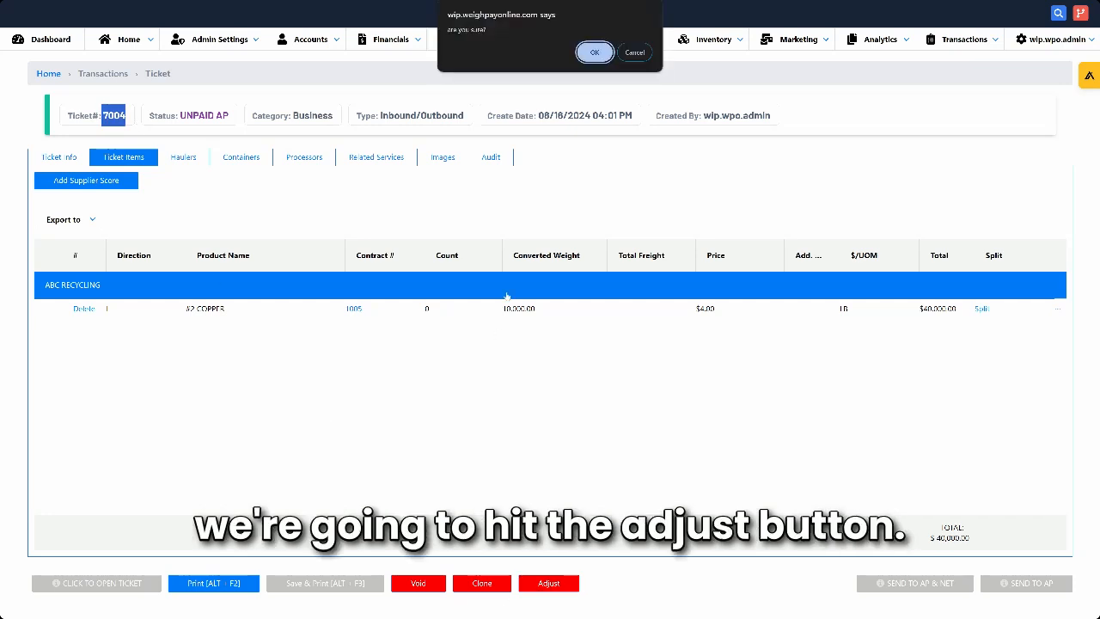
click(595, 52)
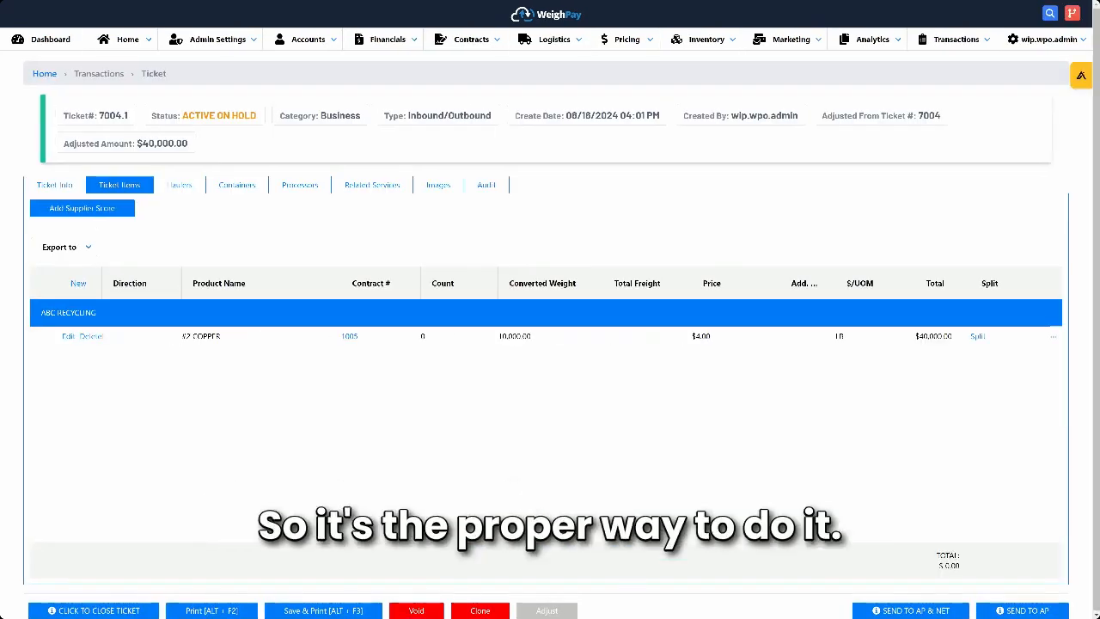
- Open the #2 COPPER item for editing and give Adjustment 1 the reason Waste, type Percentage and weight 10
click(67, 336)
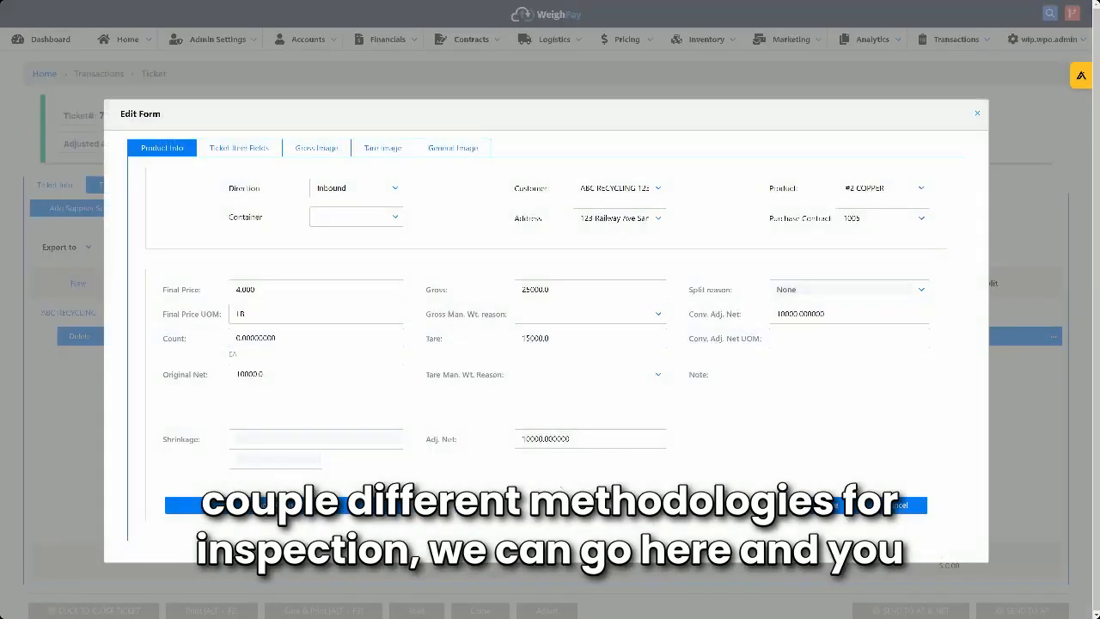
click(343, 505)
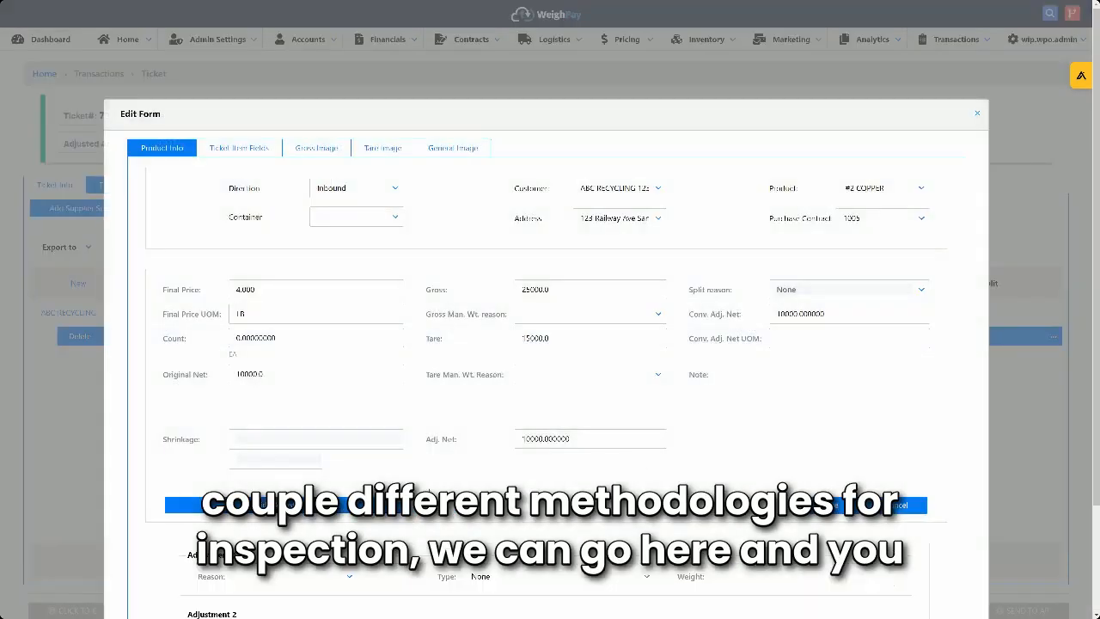
scroll(446, 486, down, 3)
click(349, 446)
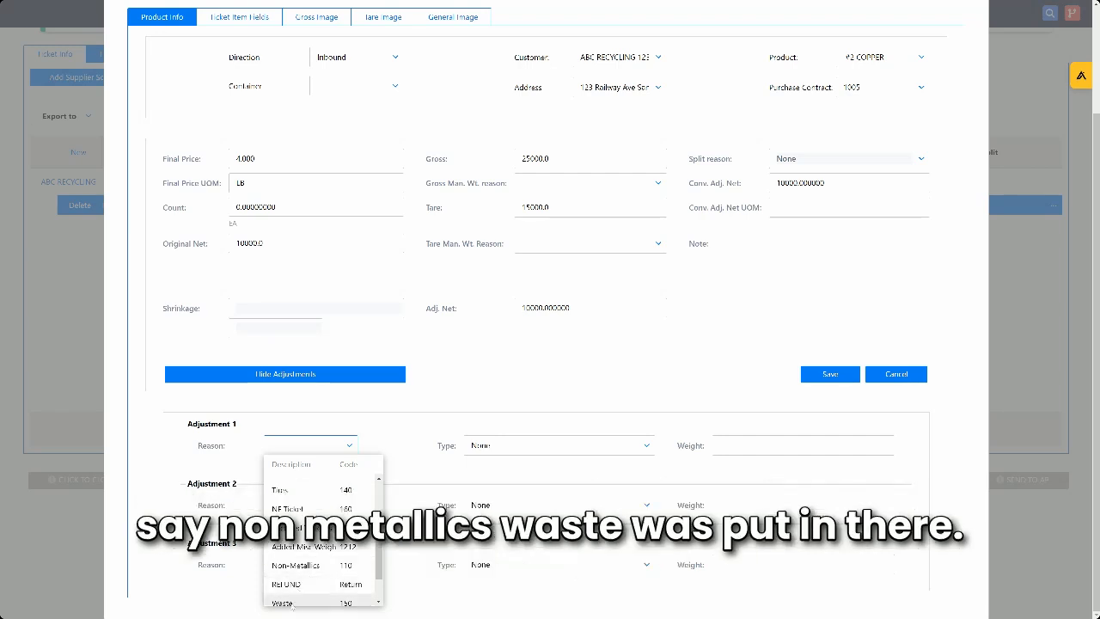
click(291, 603)
click(516, 446)
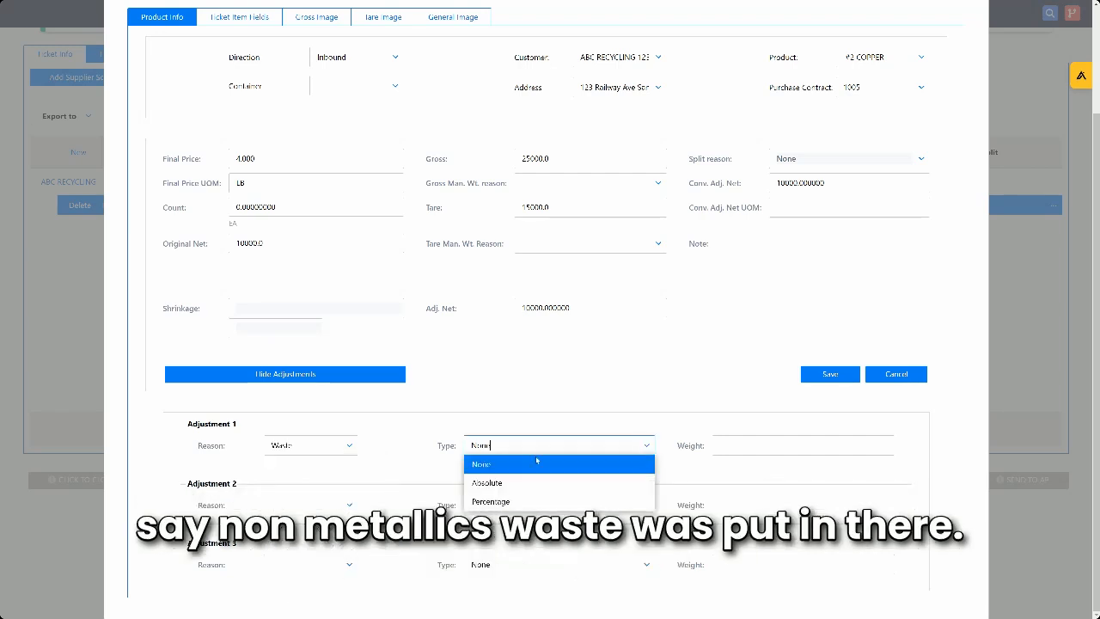
click(519, 503)
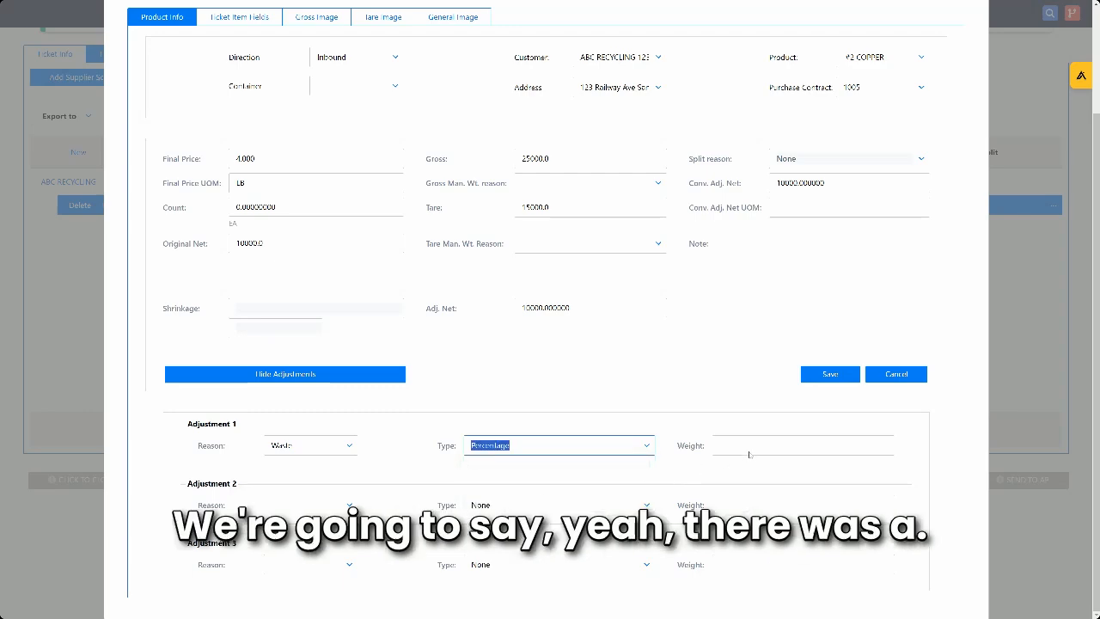
key(Tab)
text(10)
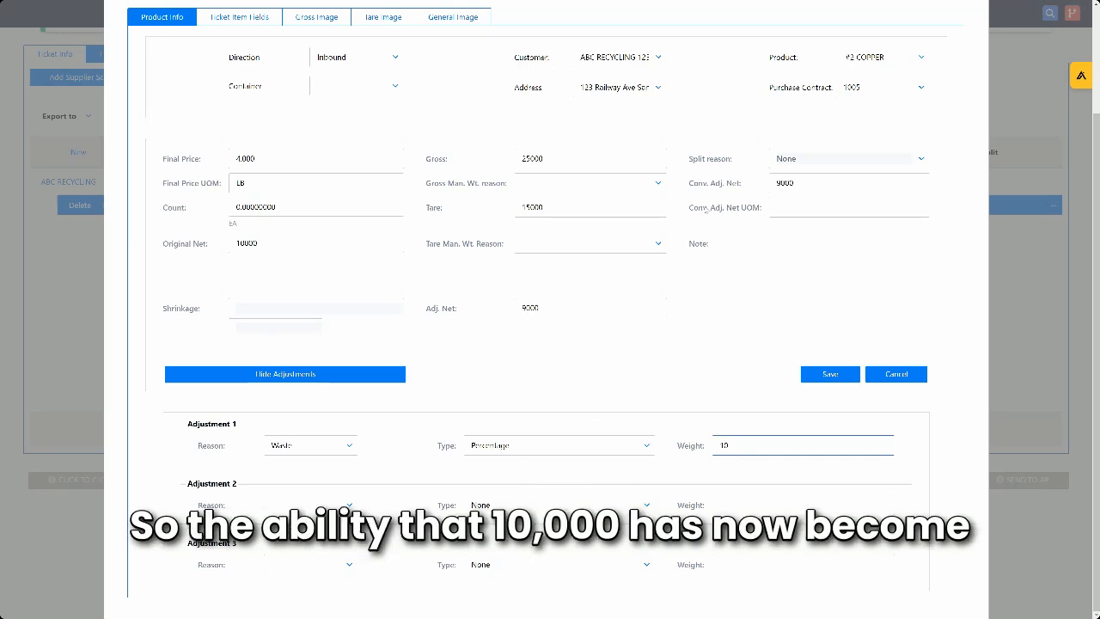
- Review the adjusted net weight, the reasons offered for Adjustment 2, and the copper item's custom ticket item fields
double_click(782, 182)
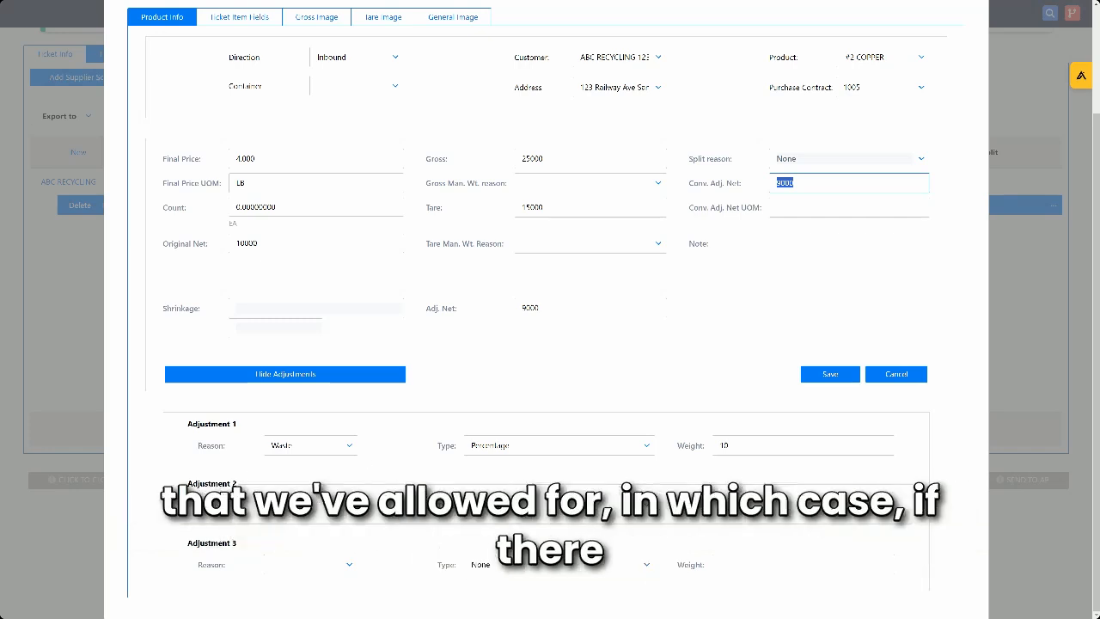
click(309, 506)
scroll(321, 447, down, 2)
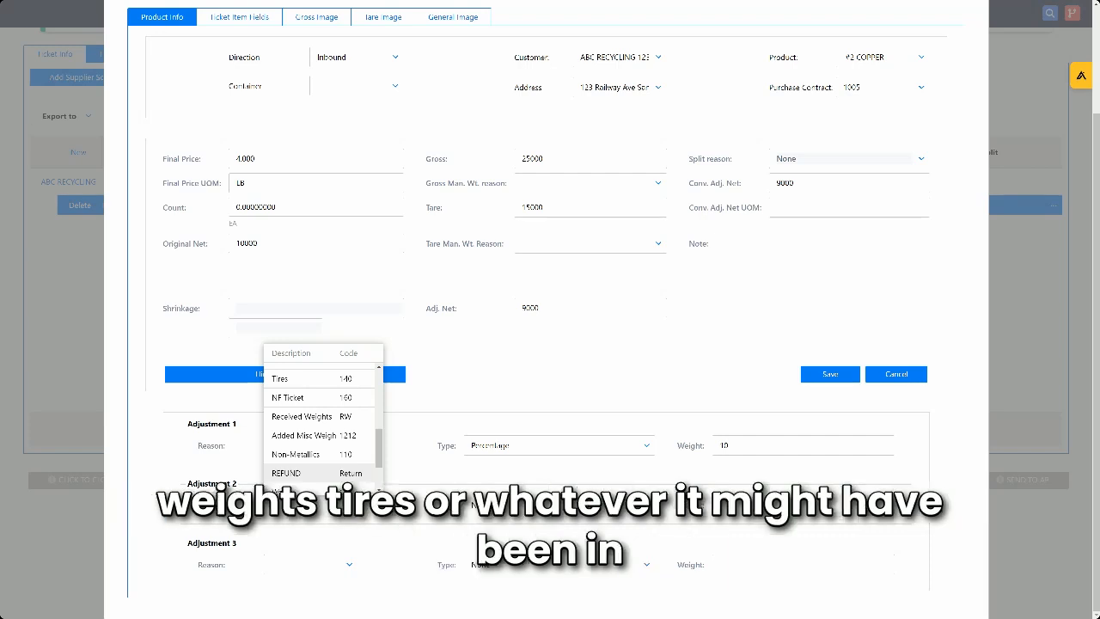
click(464, 391)
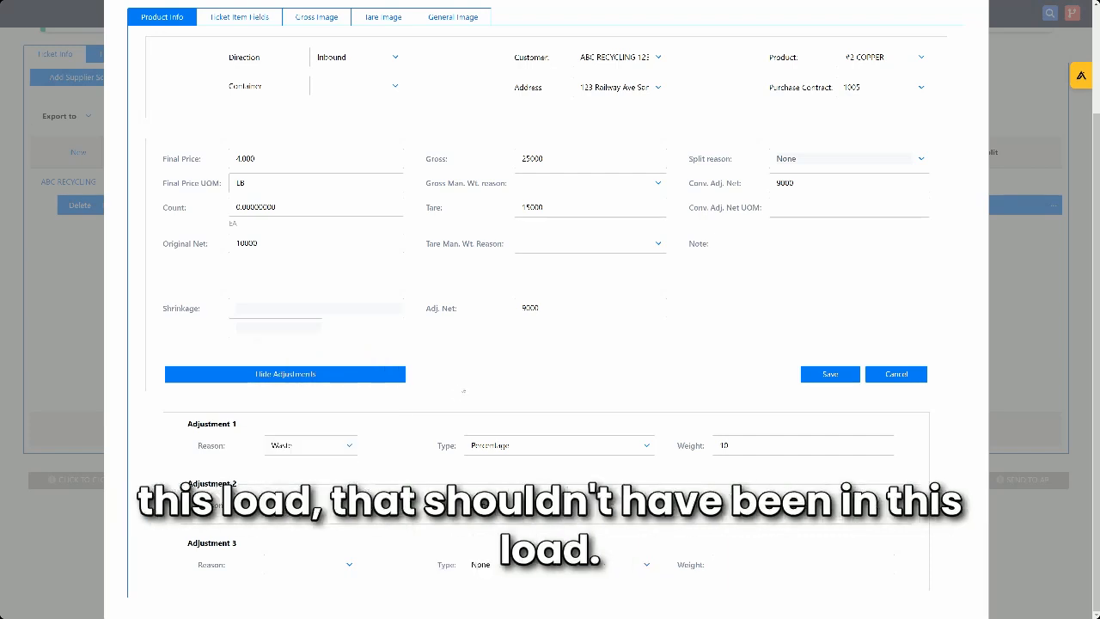
click(354, 378)
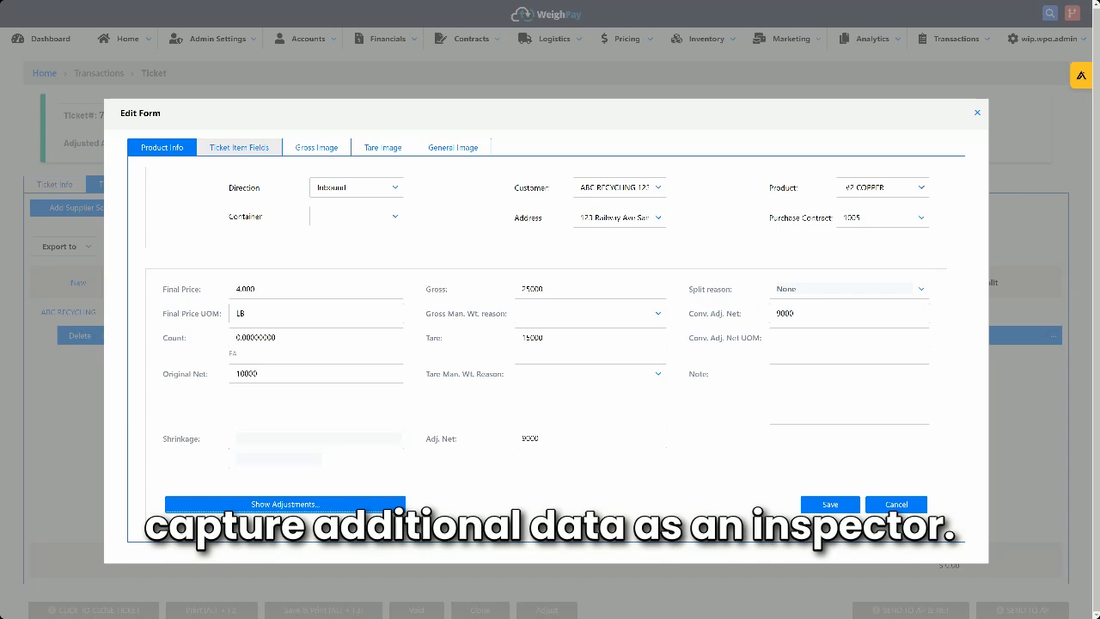
click(239, 147)
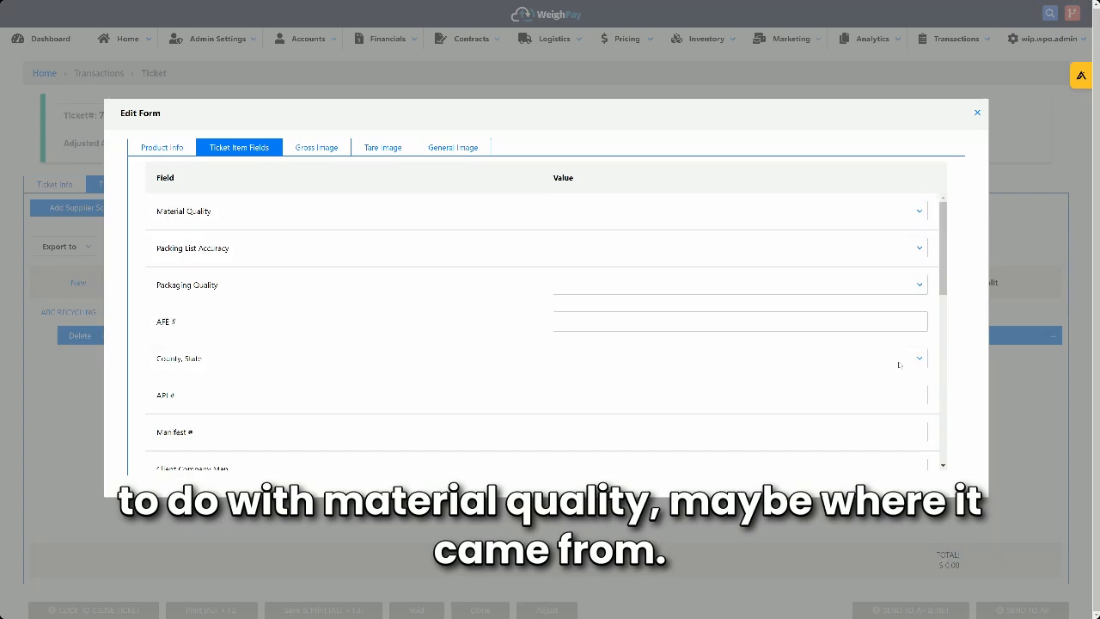
scroll(860, 361, down, 1)
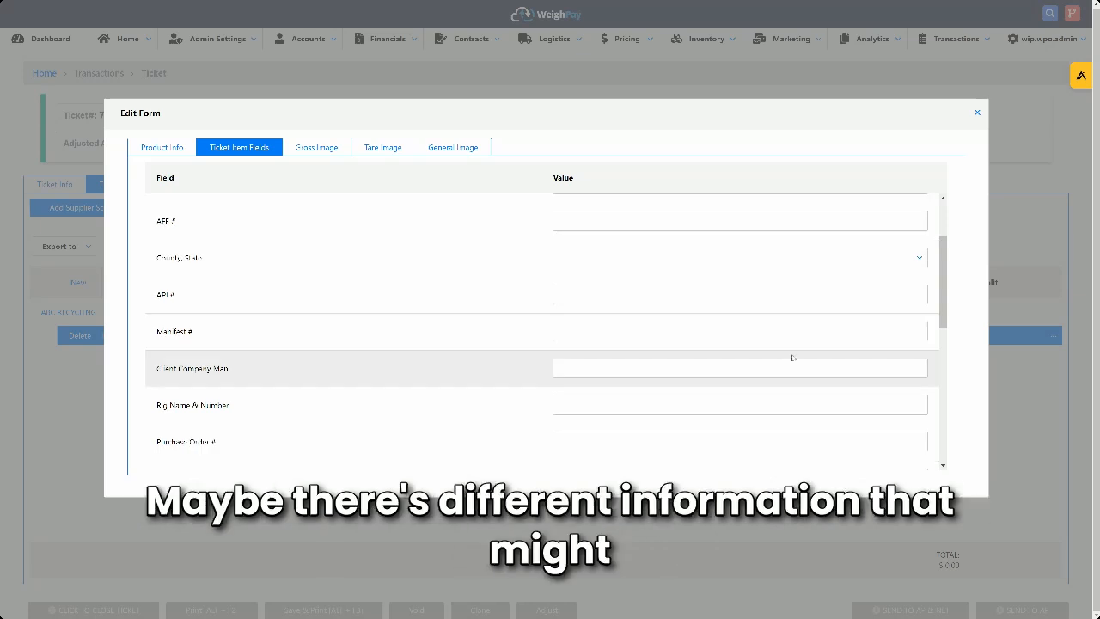
scroll(843, 386, down, 1)
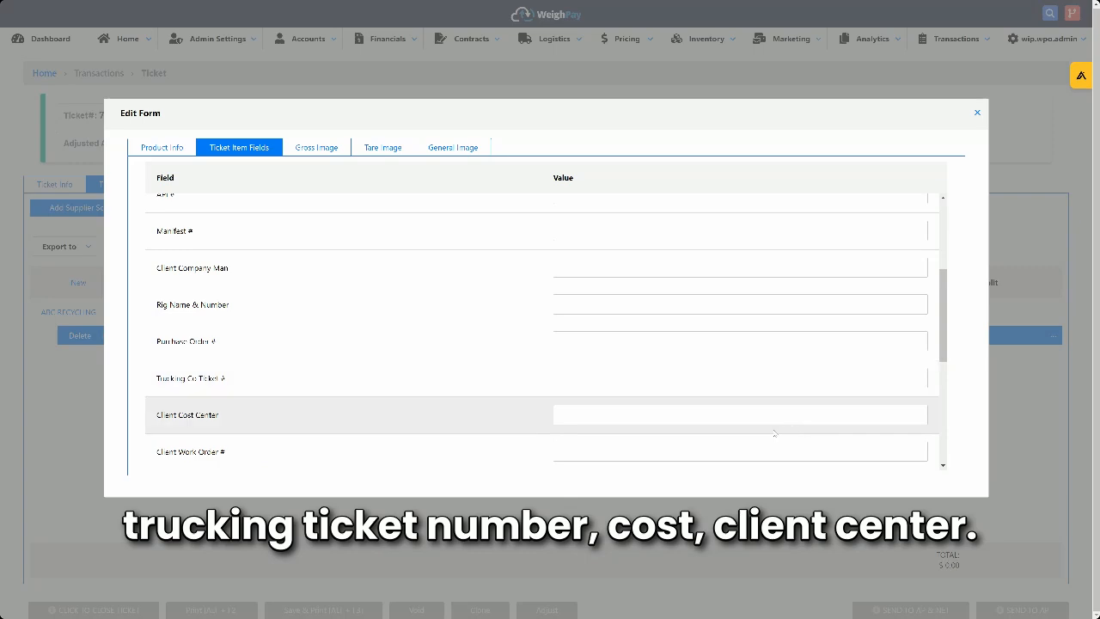
scroll(778, 433, up, 2)
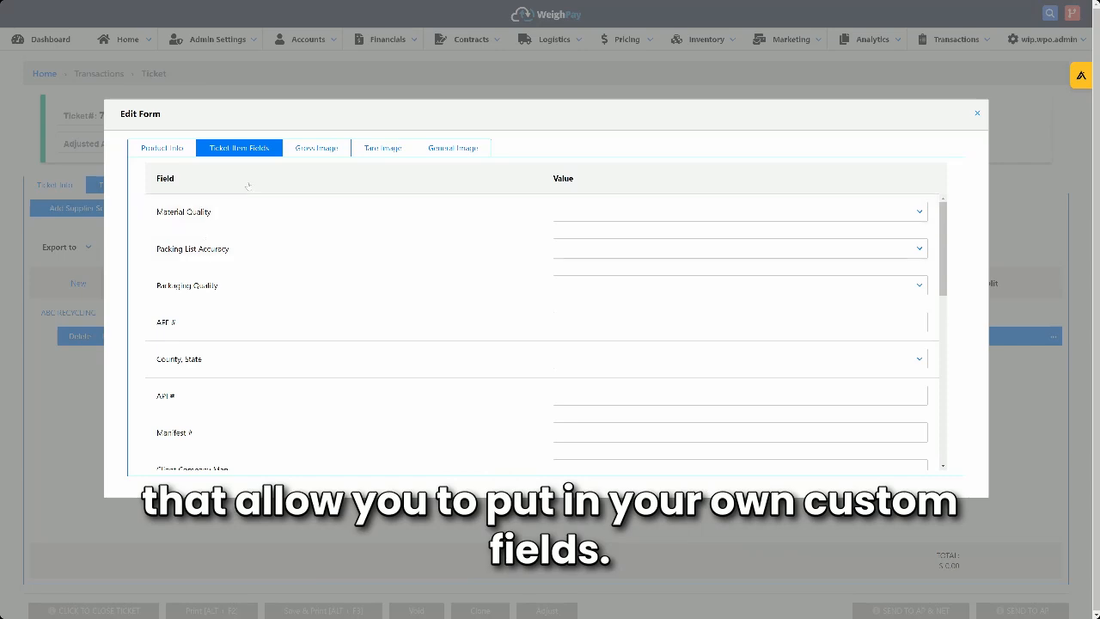
- Capture a gross image for the copper item using the c922 Pro Stream Webcam and keep the photo
click(324, 149)
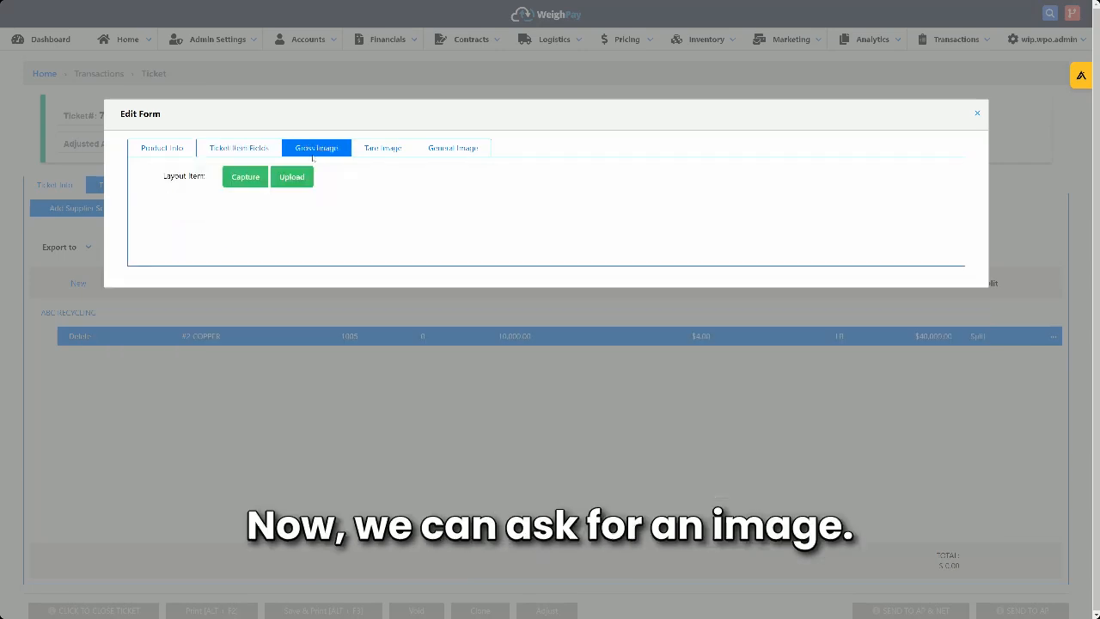
click(243, 180)
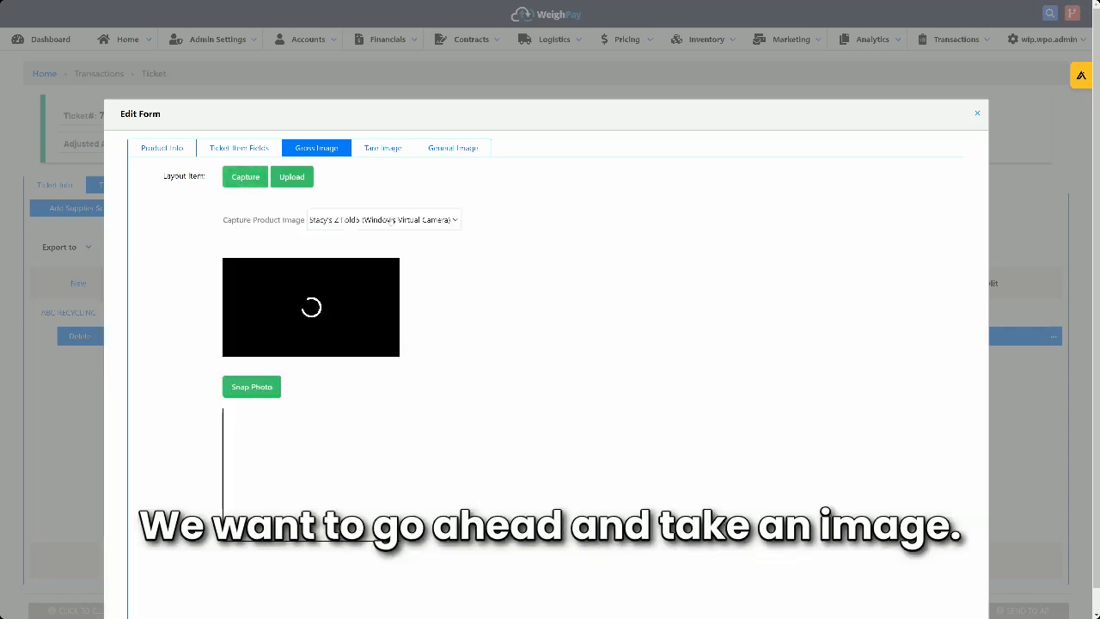
click(391, 220)
click(387, 235)
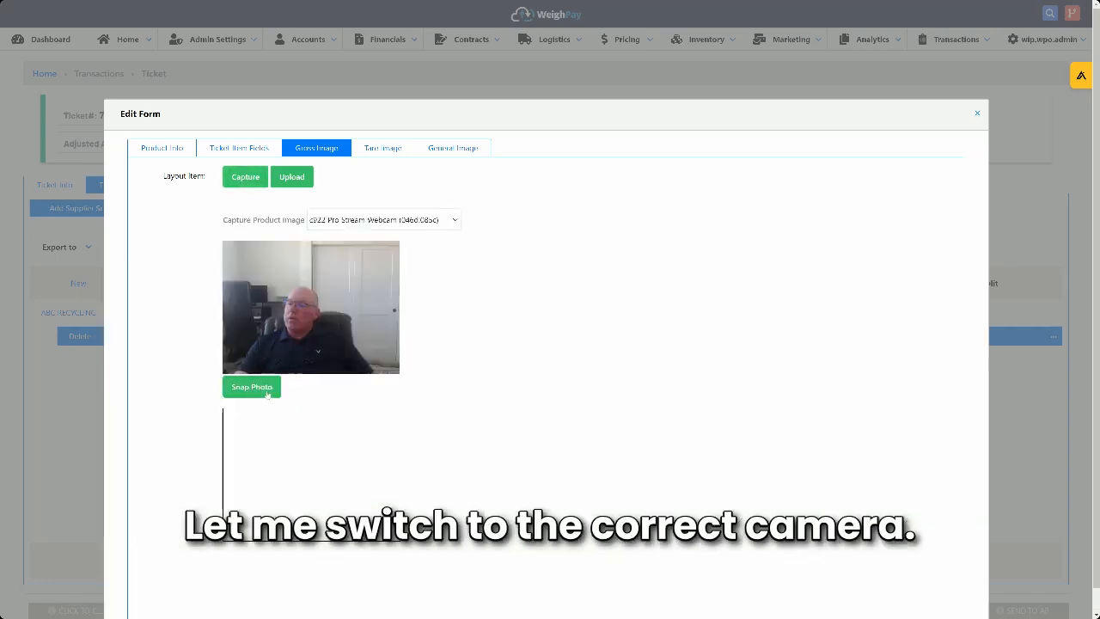
click(268, 394)
click(305, 387)
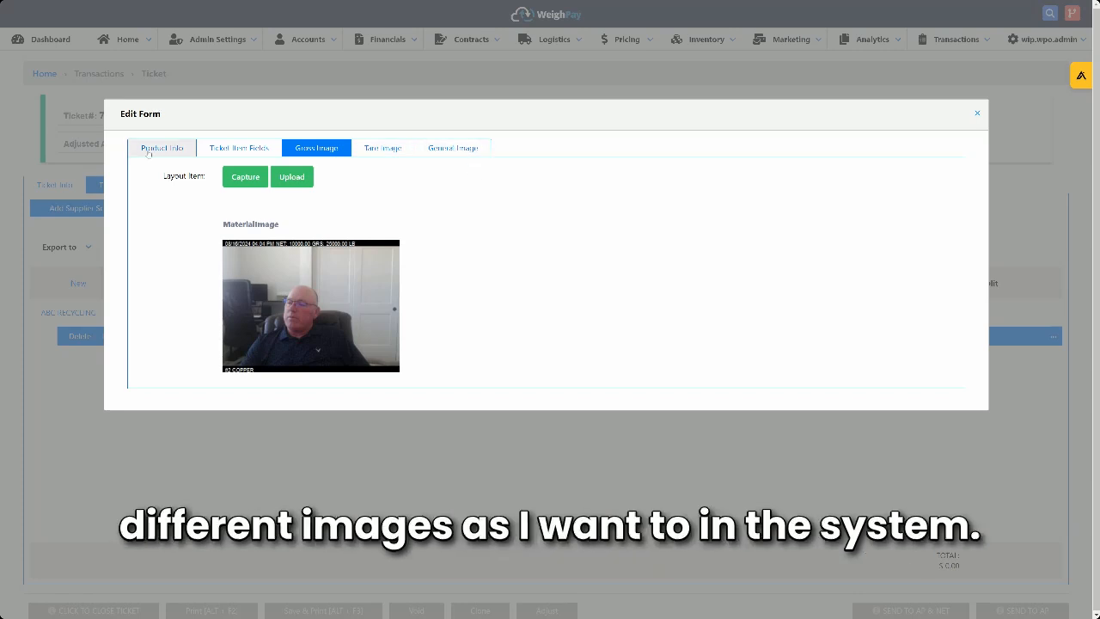
- Return to the copper item's product details and save the changes, submitting an edit reason
click(149, 154)
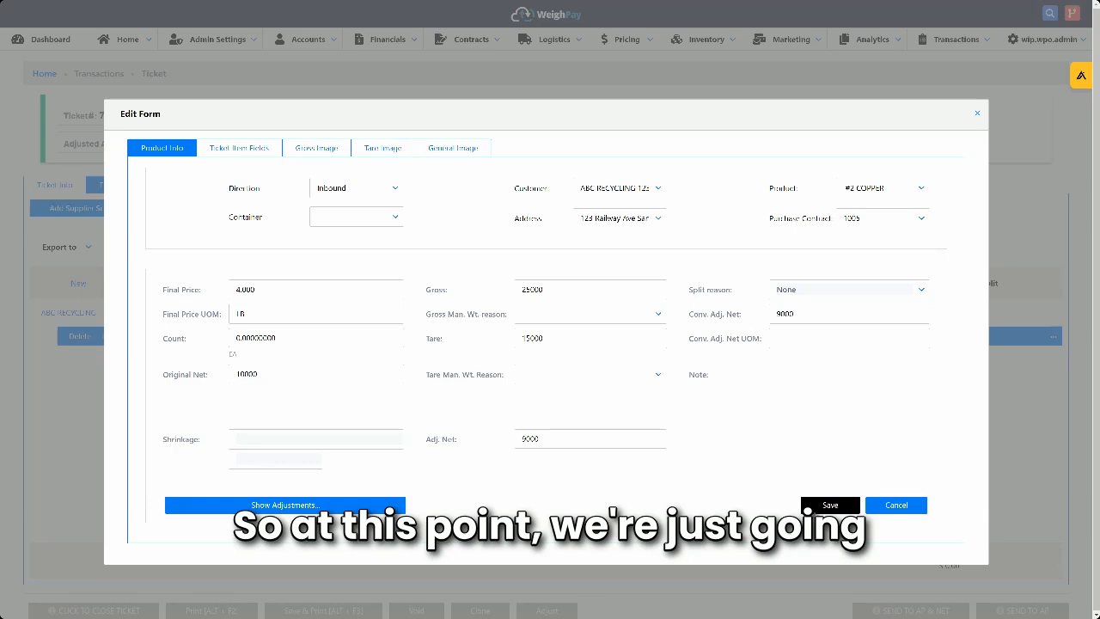
click(819, 508)
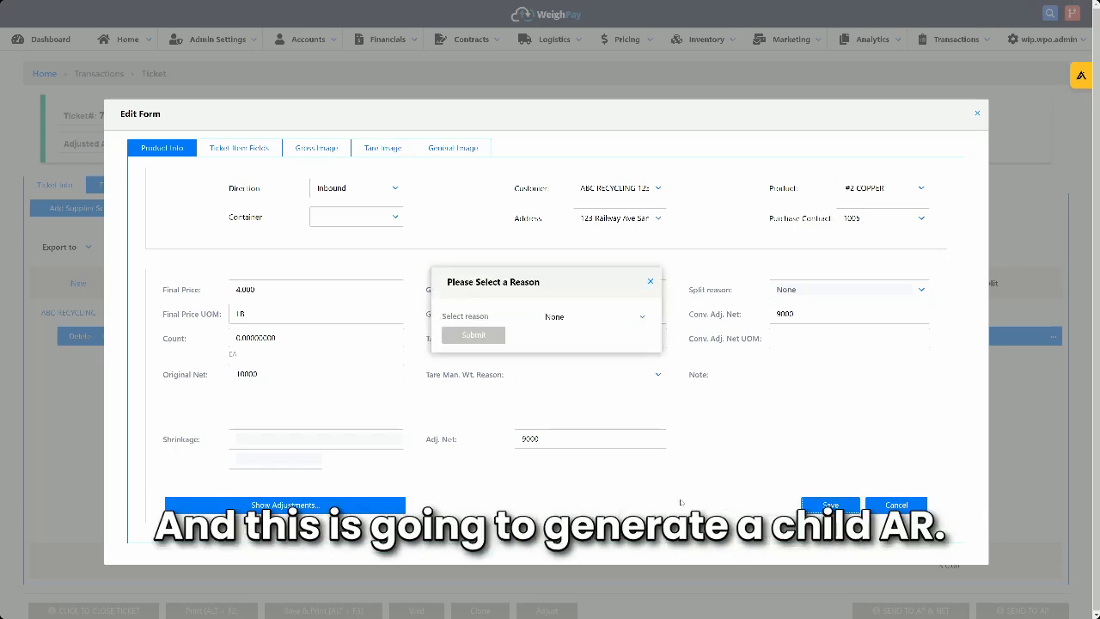
click(593, 316)
click(567, 452)
click(474, 334)
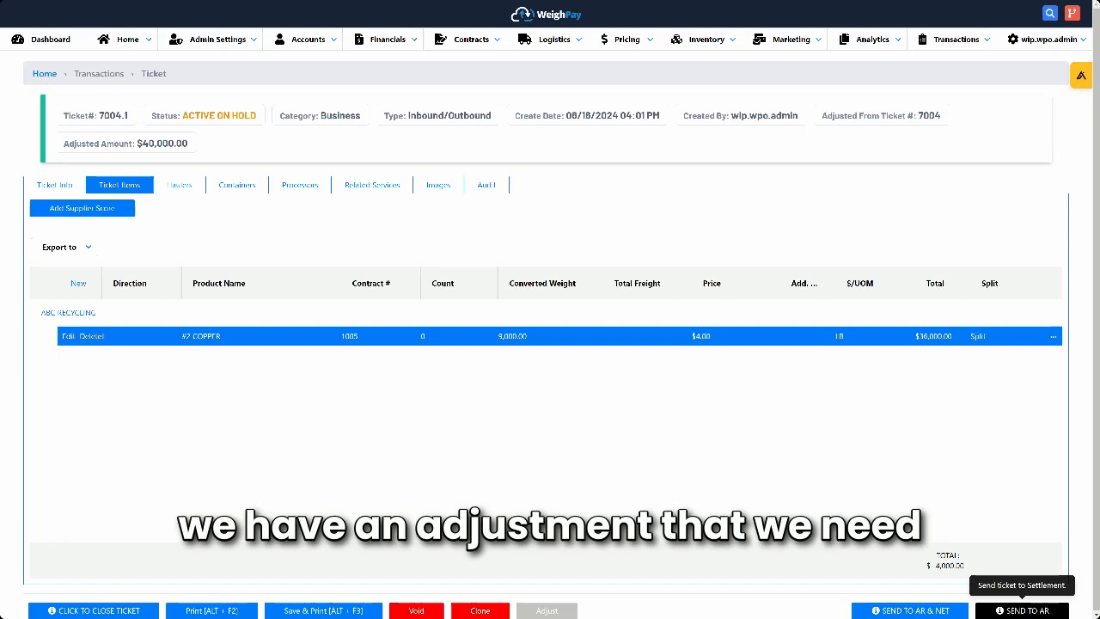
- Send the adjusted ticket to AR, confirm finishing it, and dismiss the print prompt
click(1023, 609)
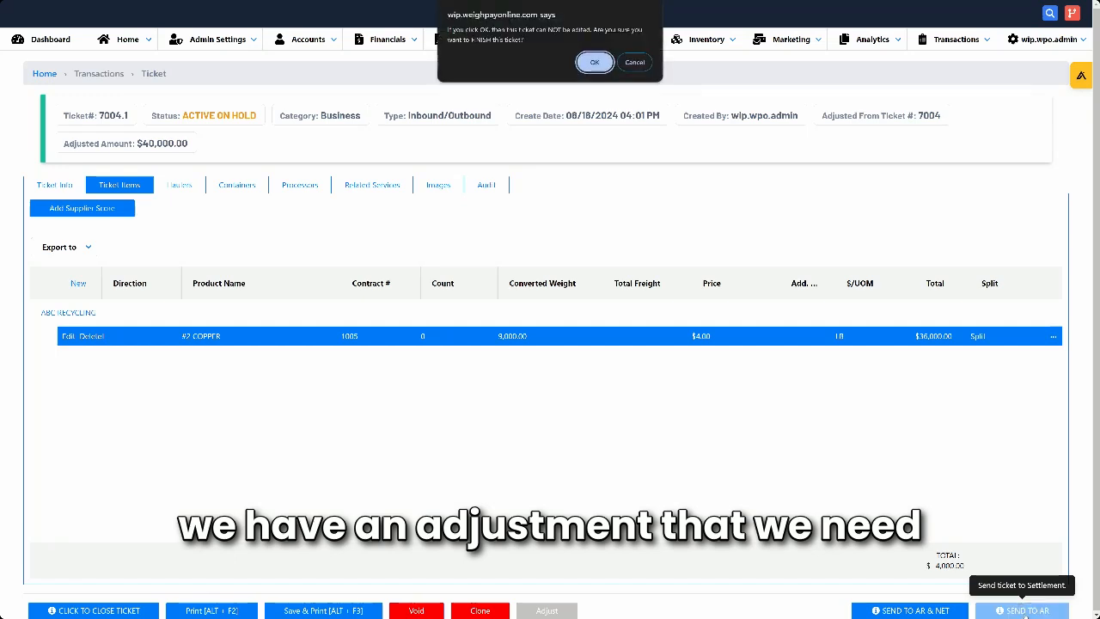
click(595, 63)
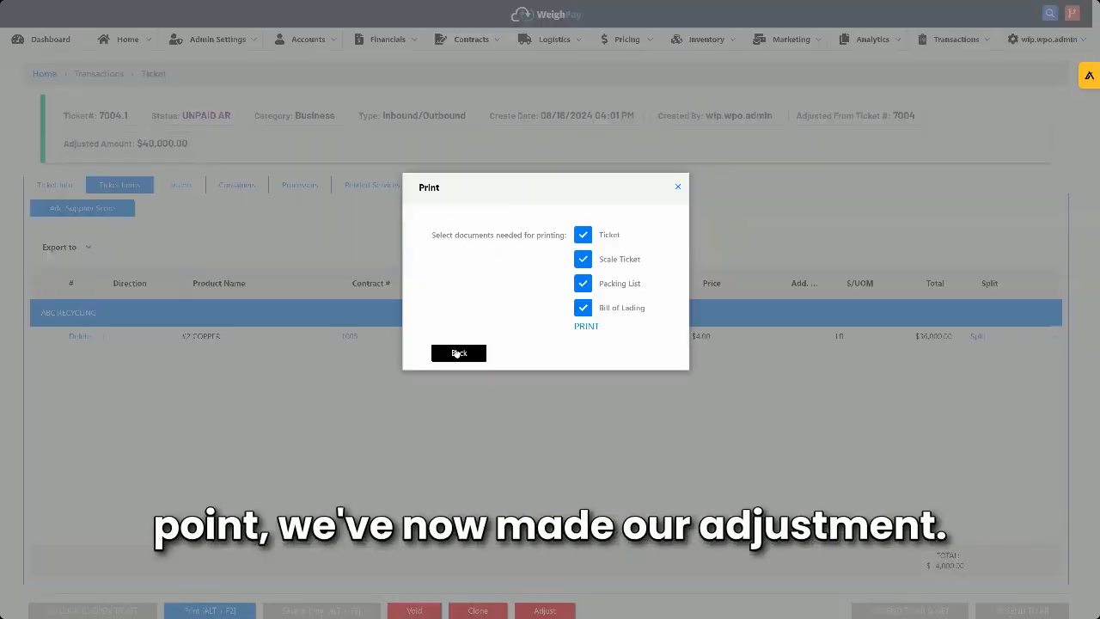
click(678, 187)
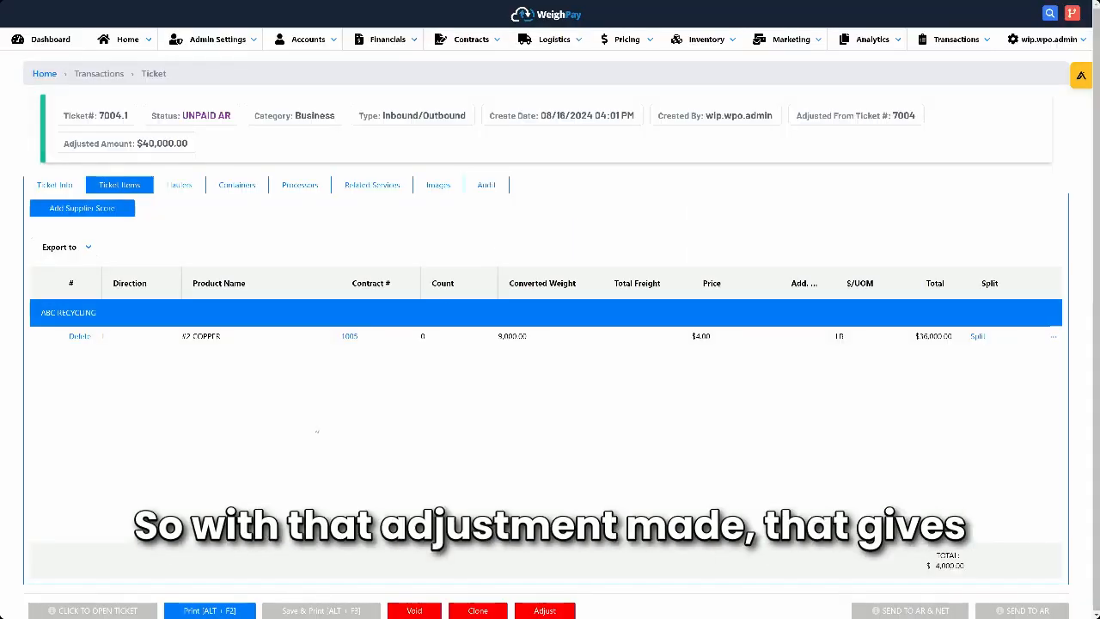
- Save a supplier score with 4 stars for Material Quality, 2 for Clearly Marked Items, and 3 each for Arrived on Time and Packing List Accuracy
click(94, 209)
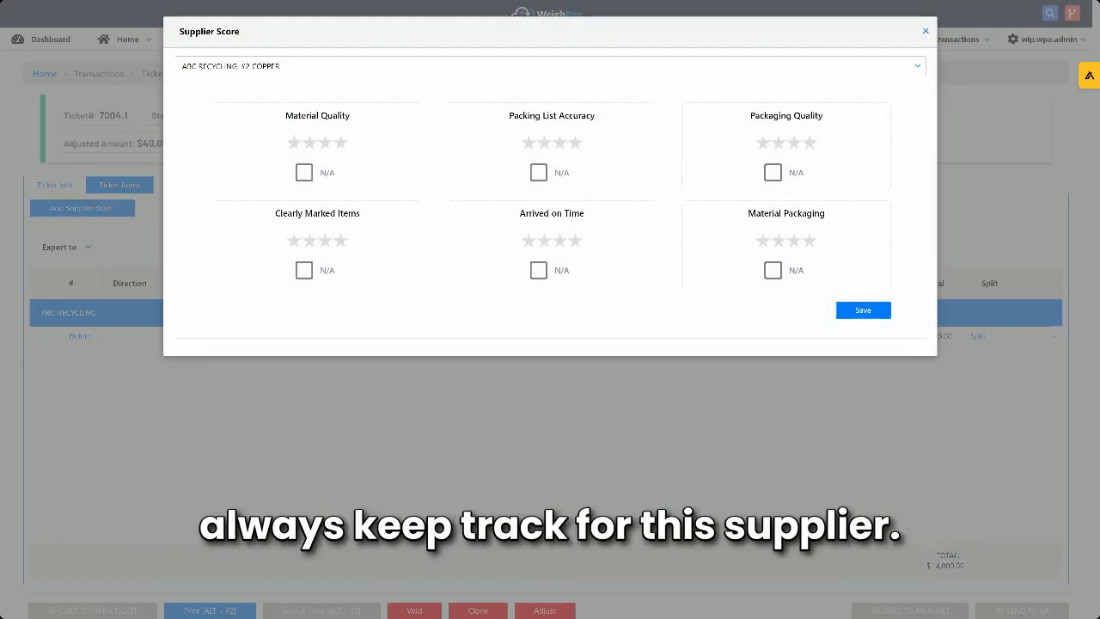
click(341, 143)
click(310, 241)
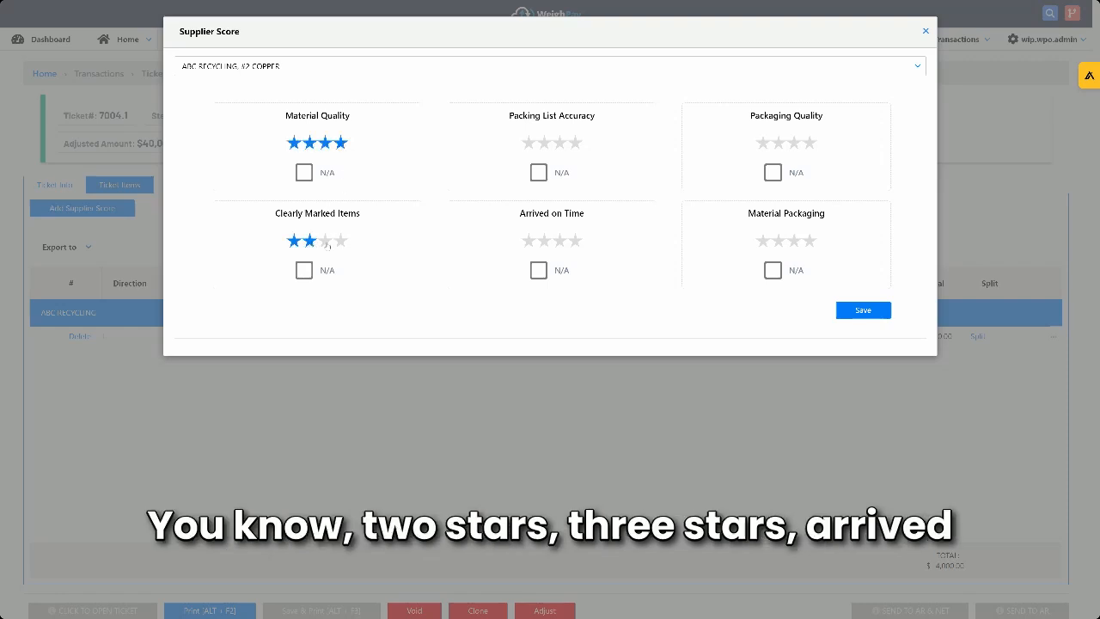
click(559, 240)
click(559, 142)
click(881, 315)
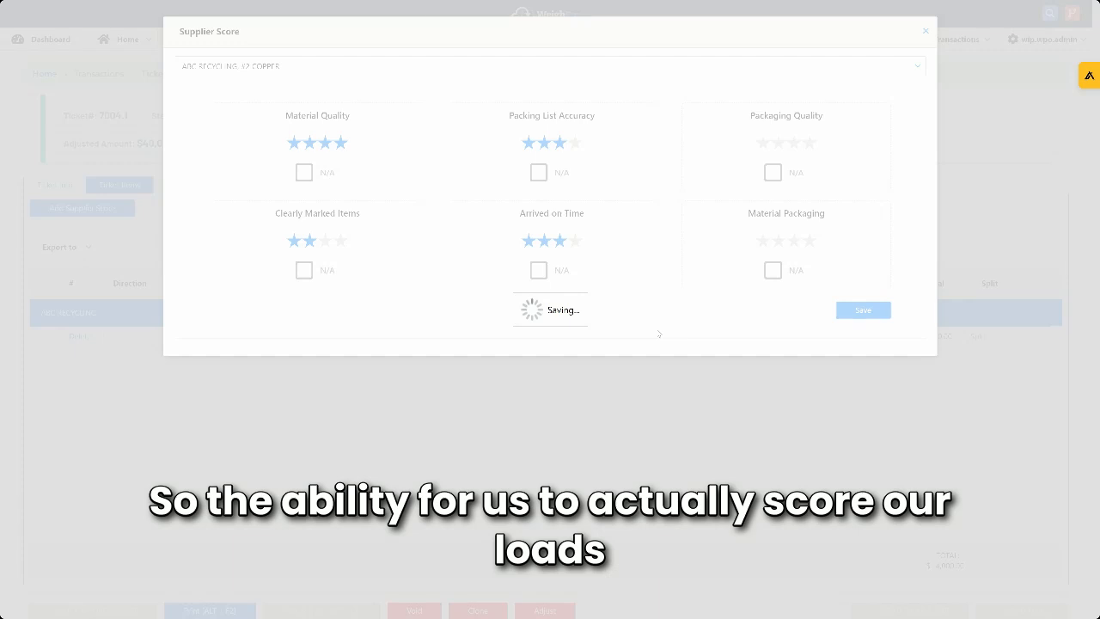
click(623, 56)
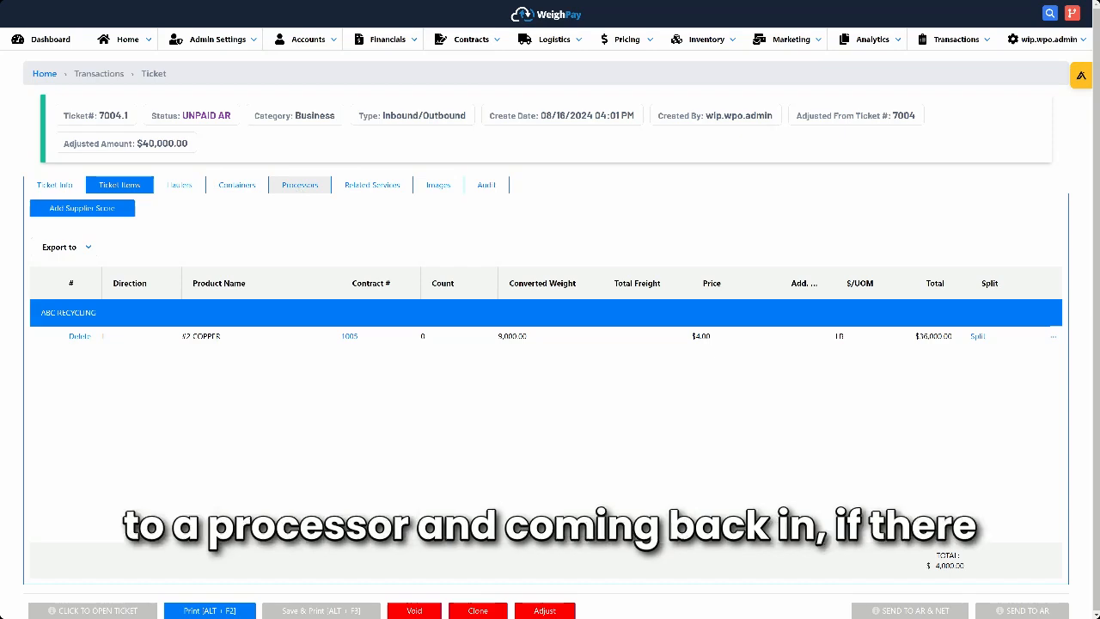
- Look over the ticket's related services and return to its ticket items
click(372, 185)
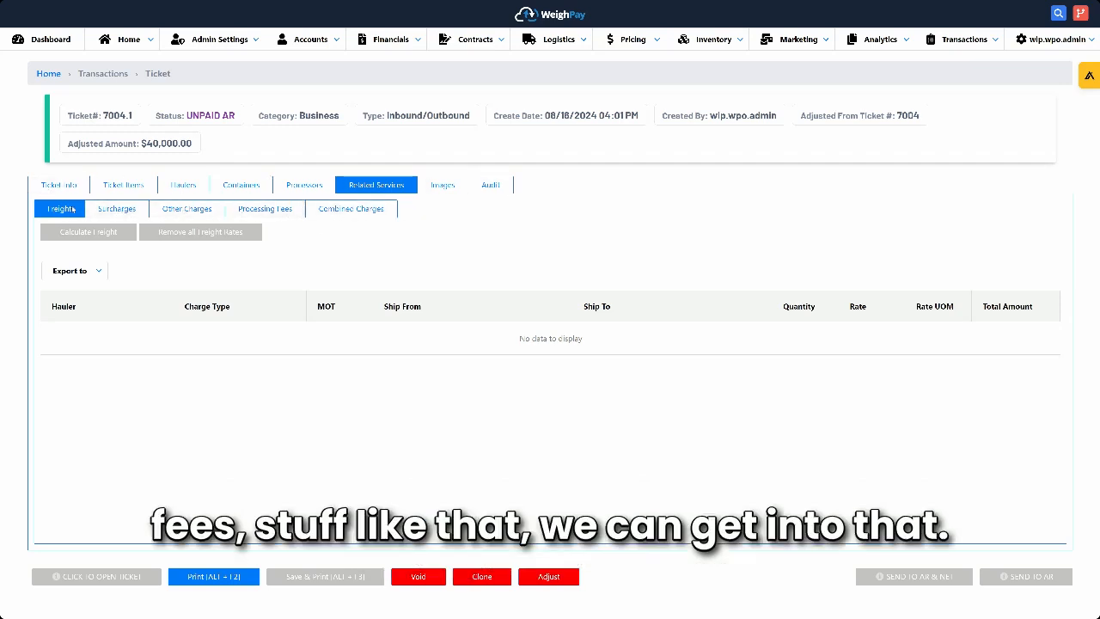
click(123, 185)
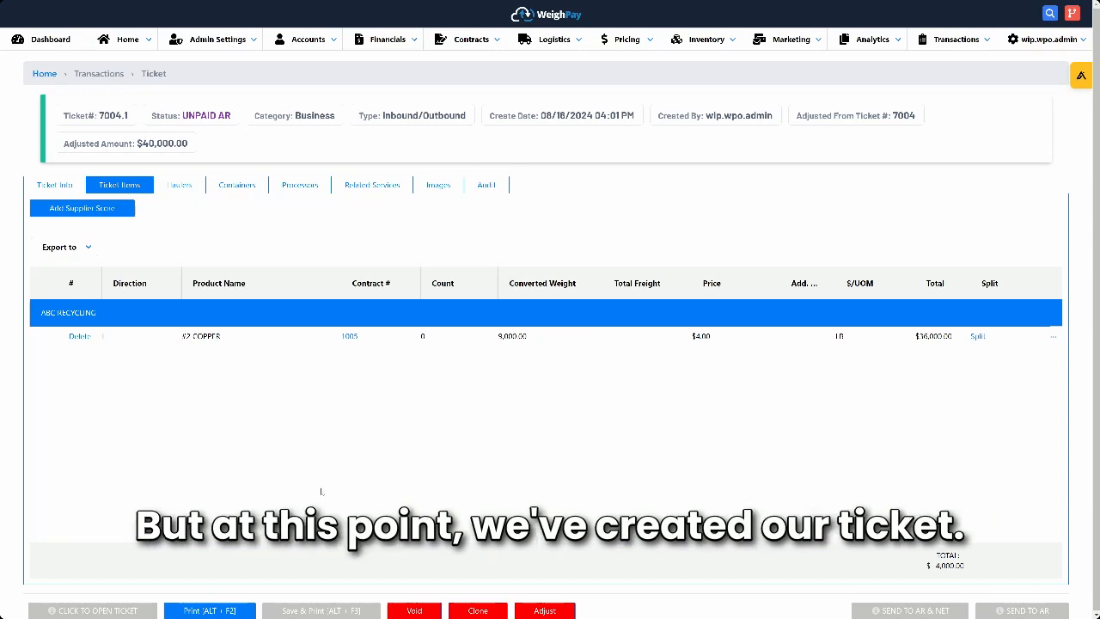
- In Net Bills, select ABC RECYCLING's $4,000.00 AR and $40,000.00 AP bills, net them together and proceed to payment
click(383, 39)
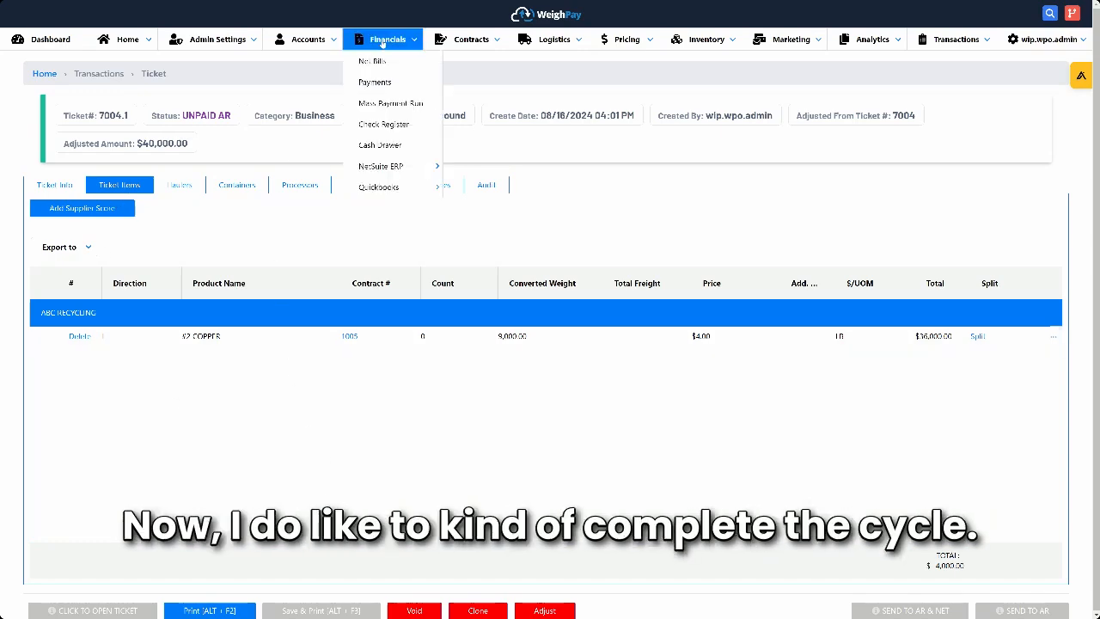
click(373, 61)
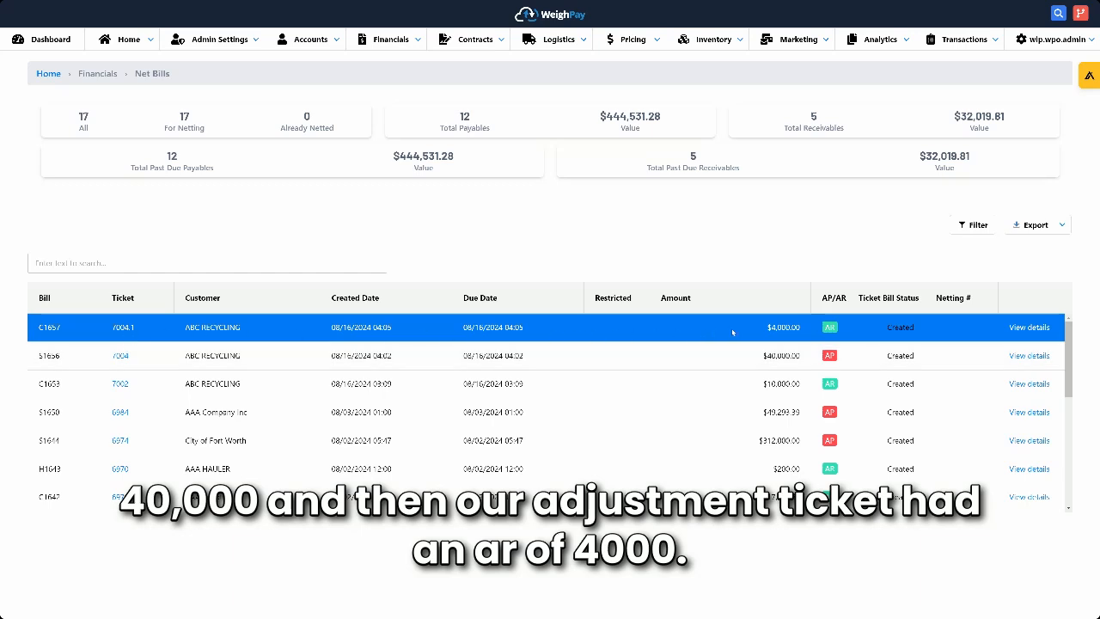
click(202, 339)
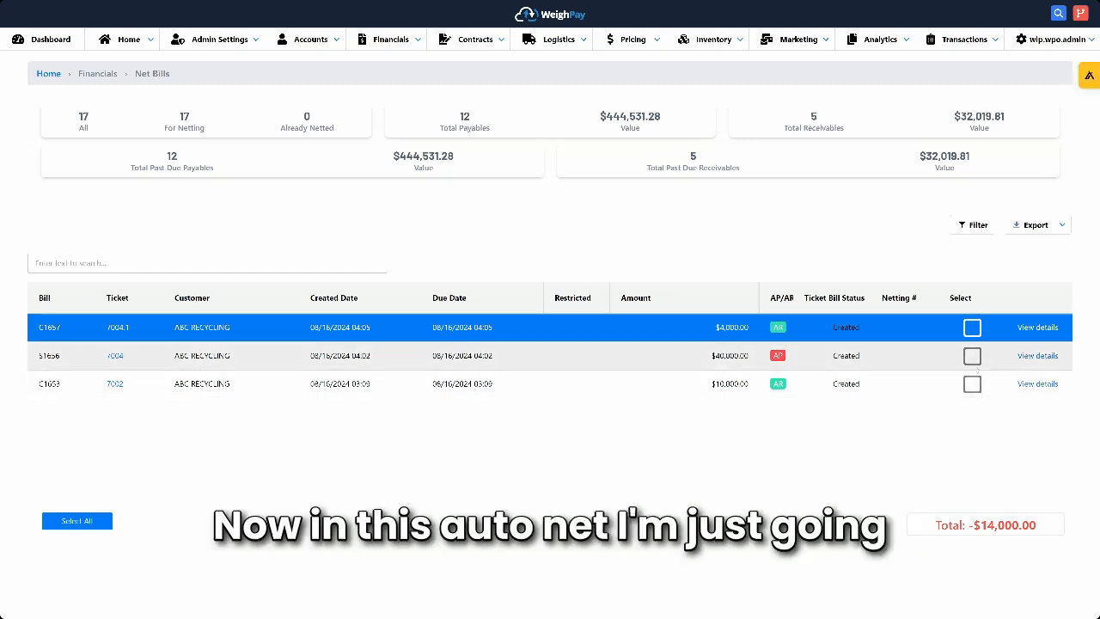
click(972, 328)
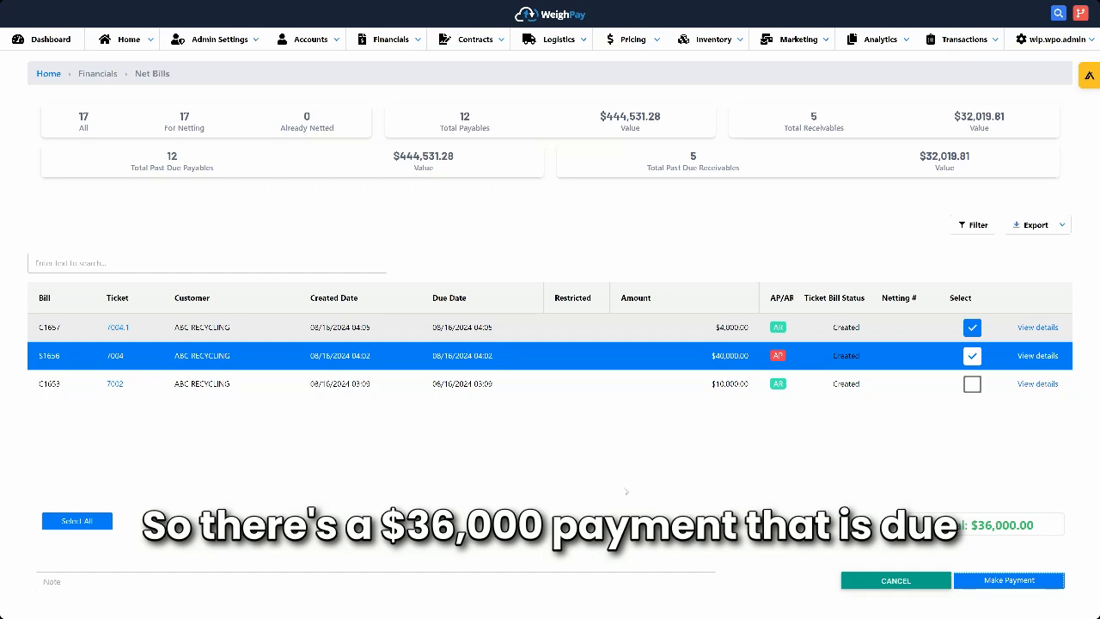
- Record a new Wire/EFT payment covering both netted ABC RECYCLING bills, save it, and return to the home page
click(86, 399)
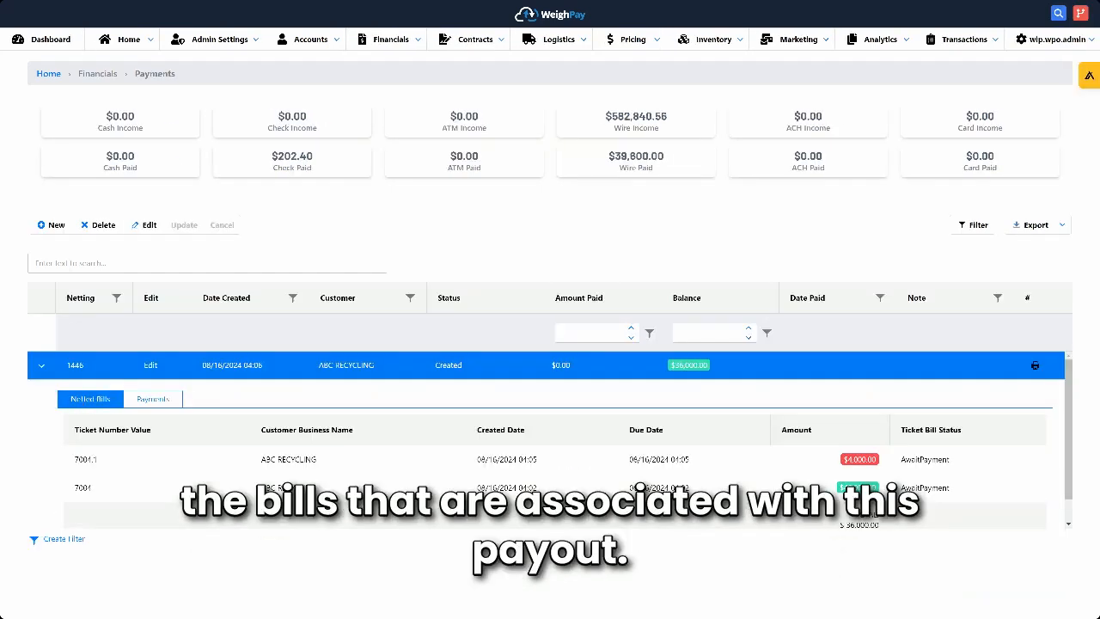
click(156, 403)
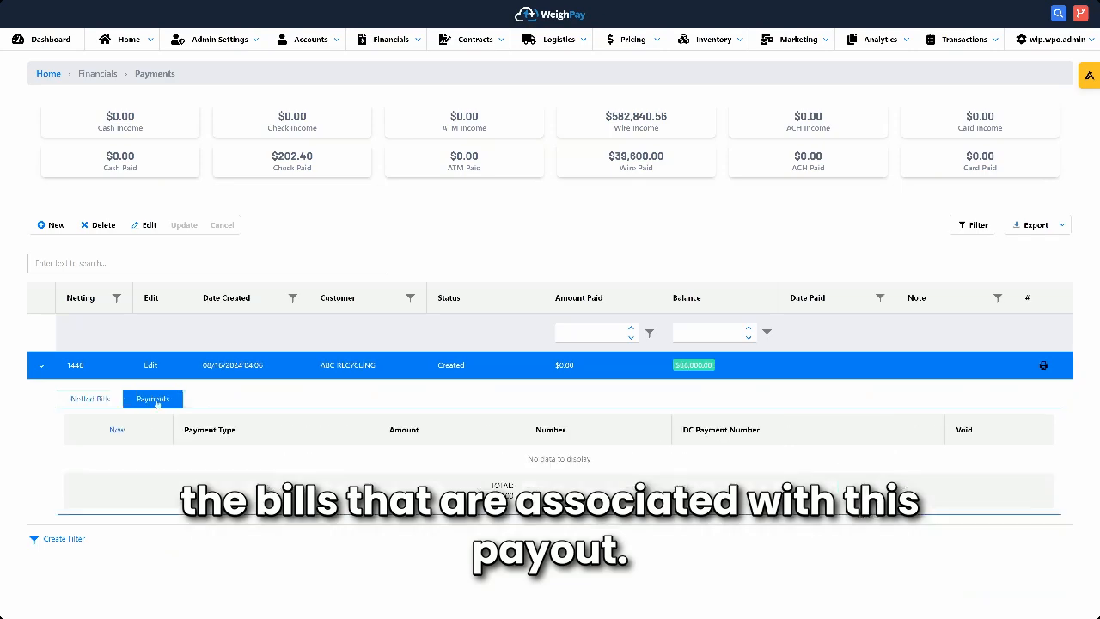
click(120, 431)
click(211, 470)
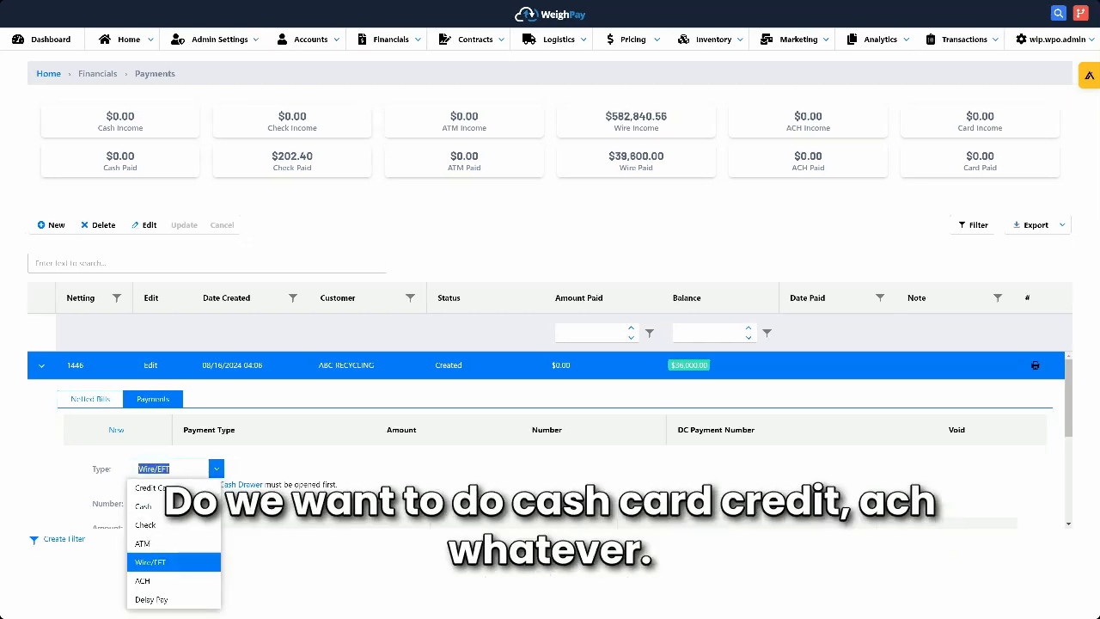
click(172, 563)
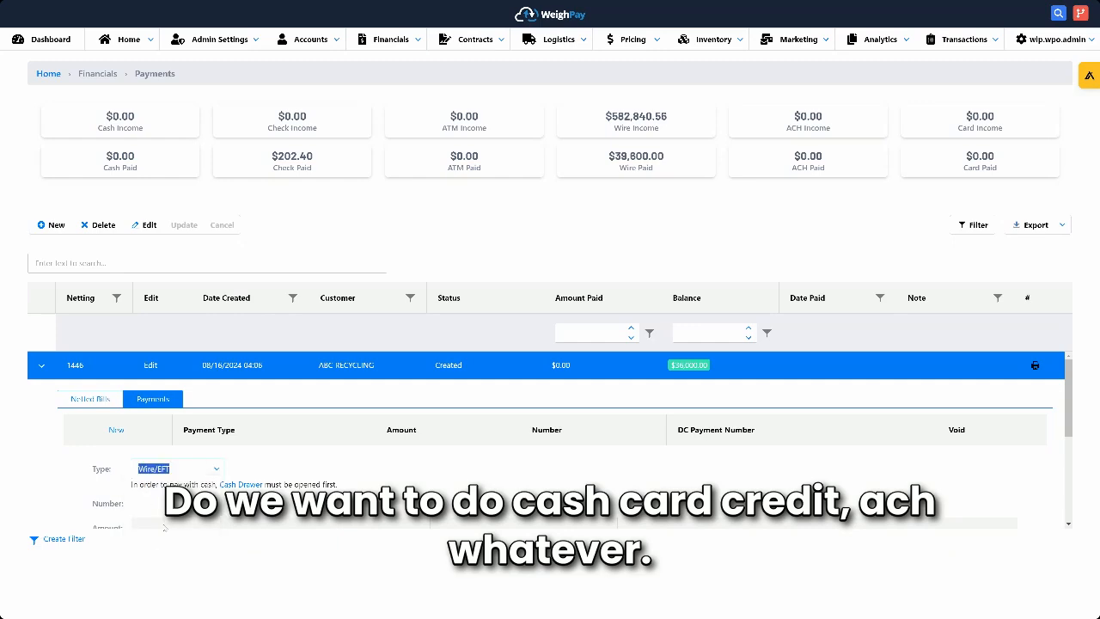
click(166, 506)
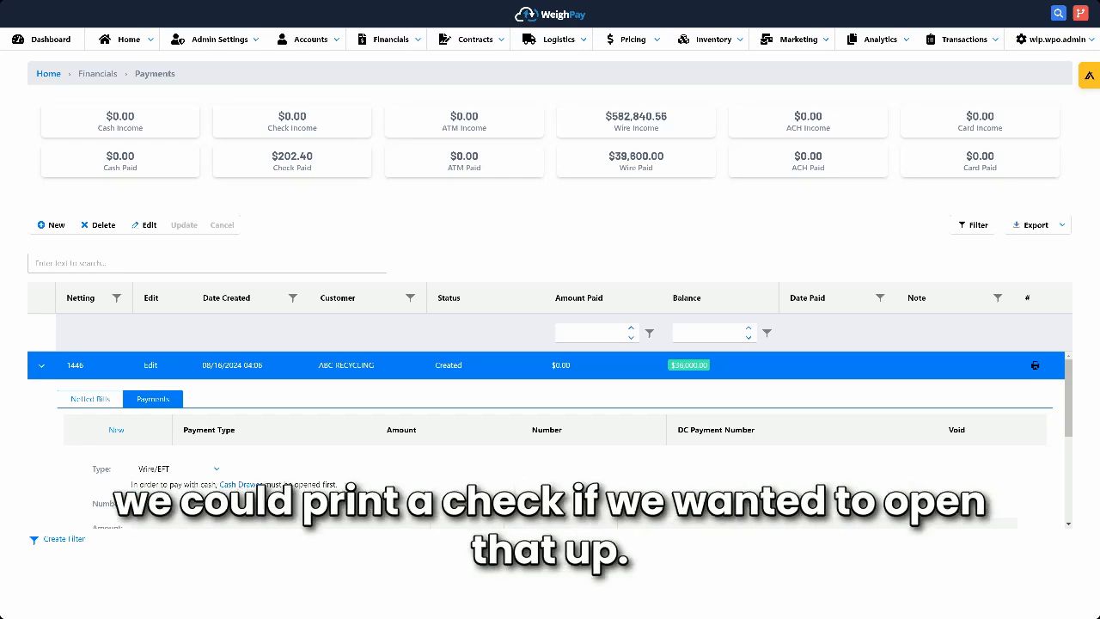
scroll(329, 483, down, 2)
scroll(329, 483, down, 2)
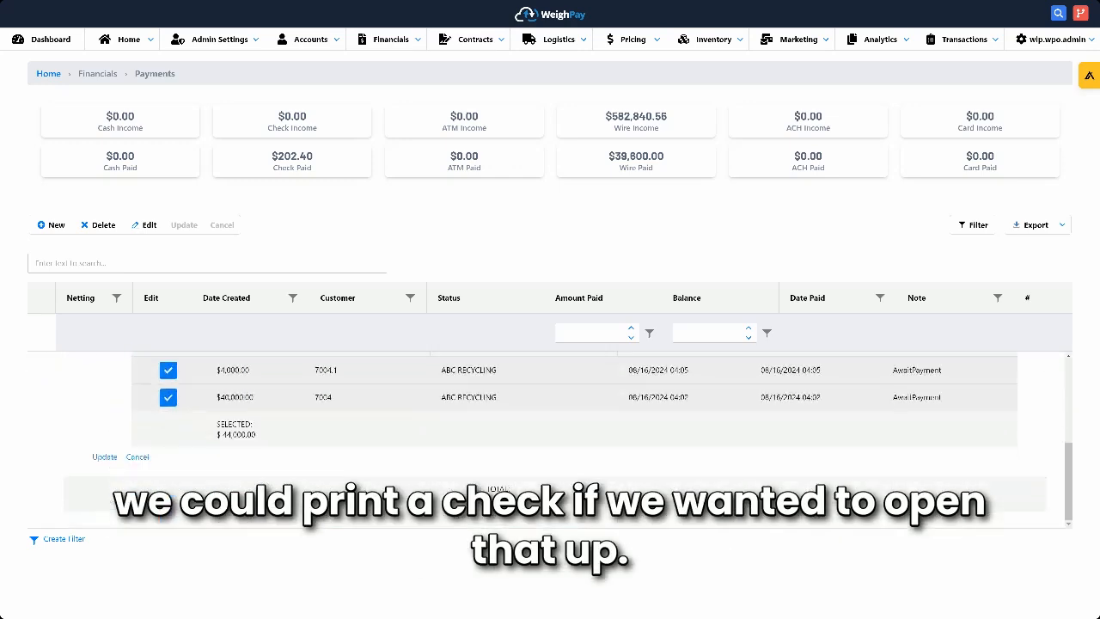
click(104, 456)
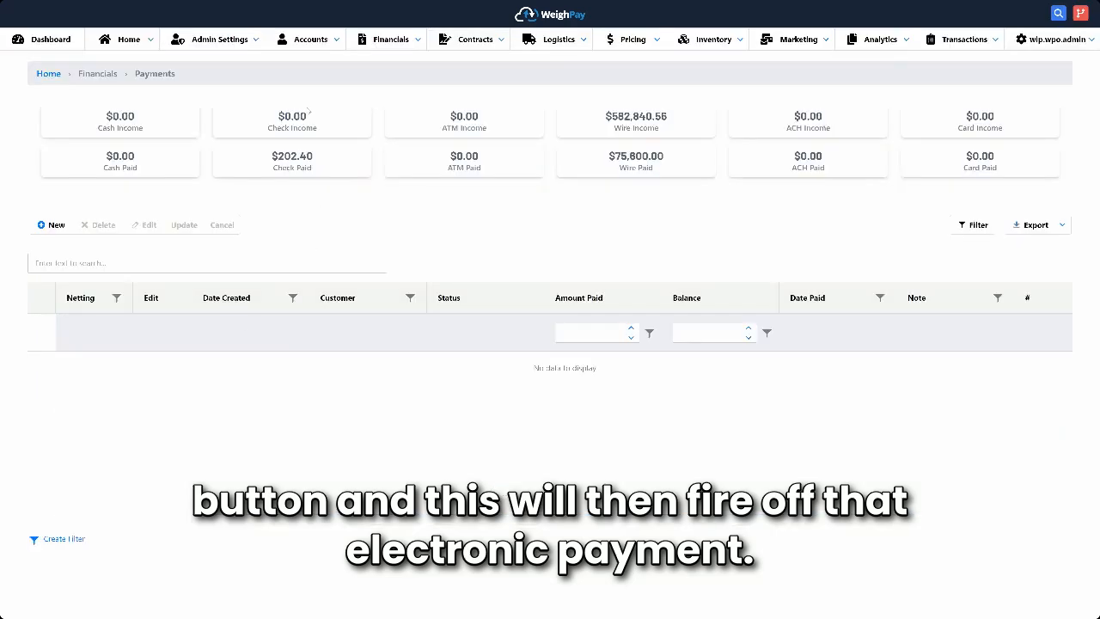
click(48, 73)
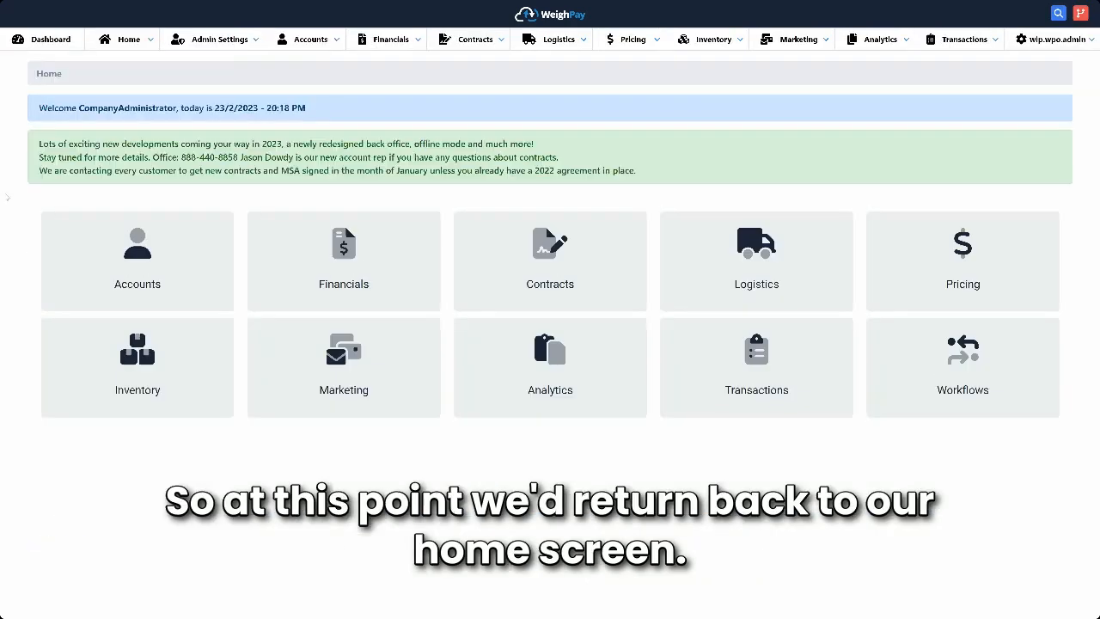